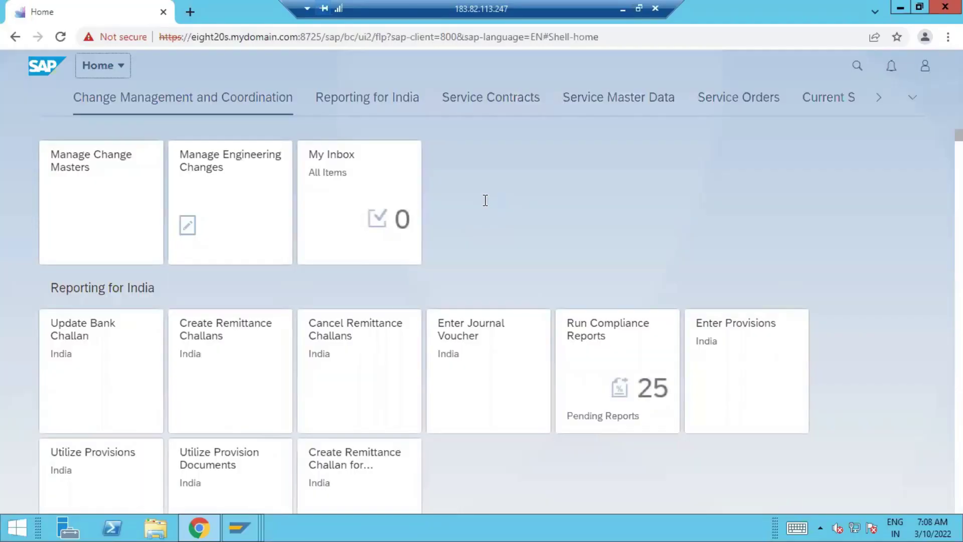
# - Search the apps for '*asset' and open the Create Asset app
pyautogui.click(857, 65)
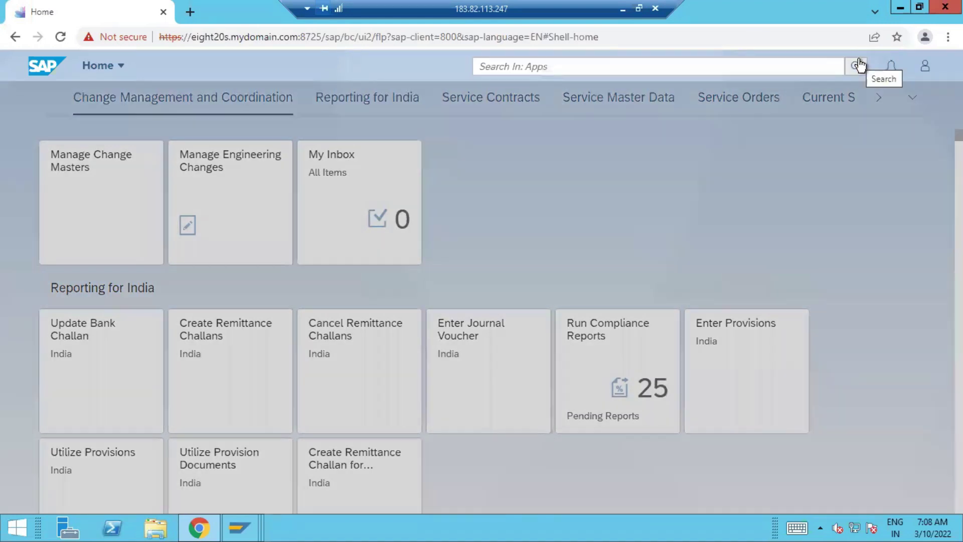
pyautogui.click(504, 67)
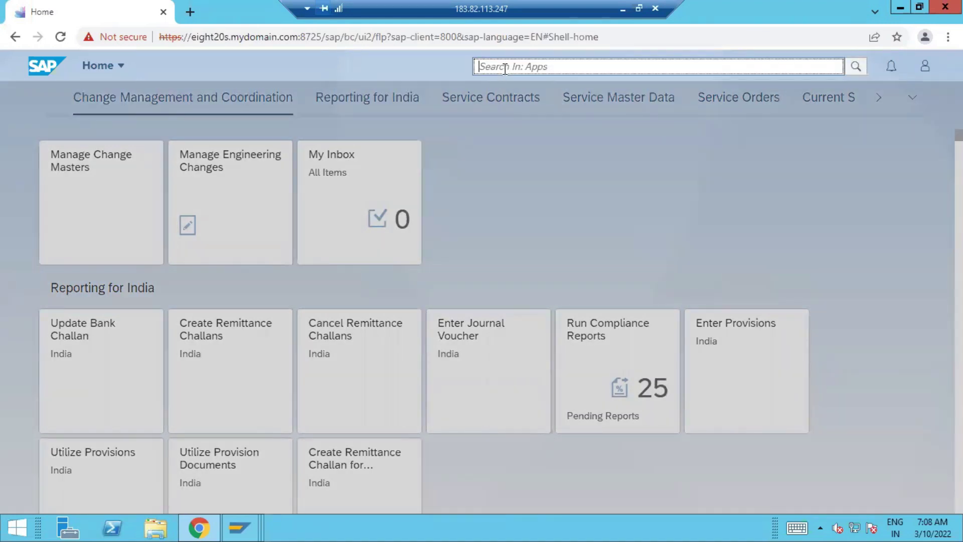
pyautogui.write('*asset')
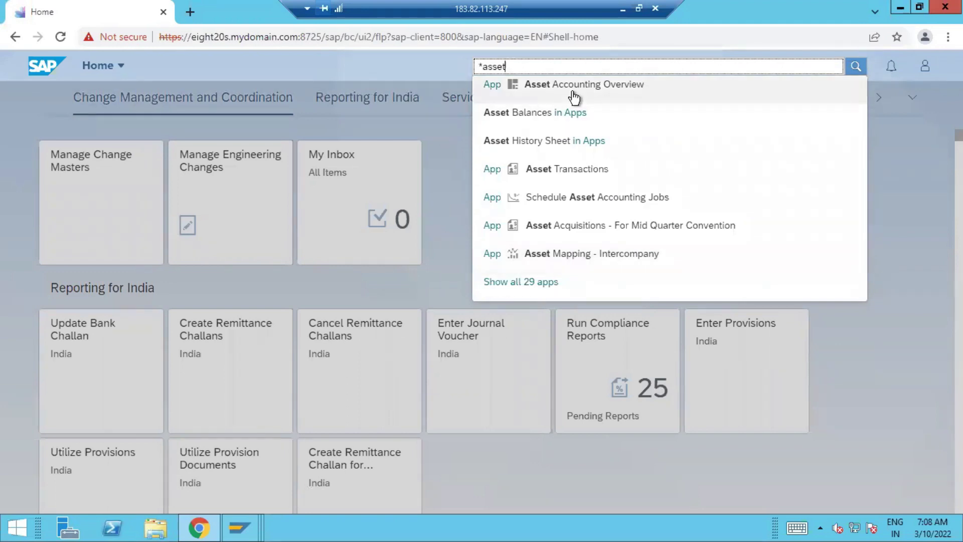
pyautogui.click(492, 281)
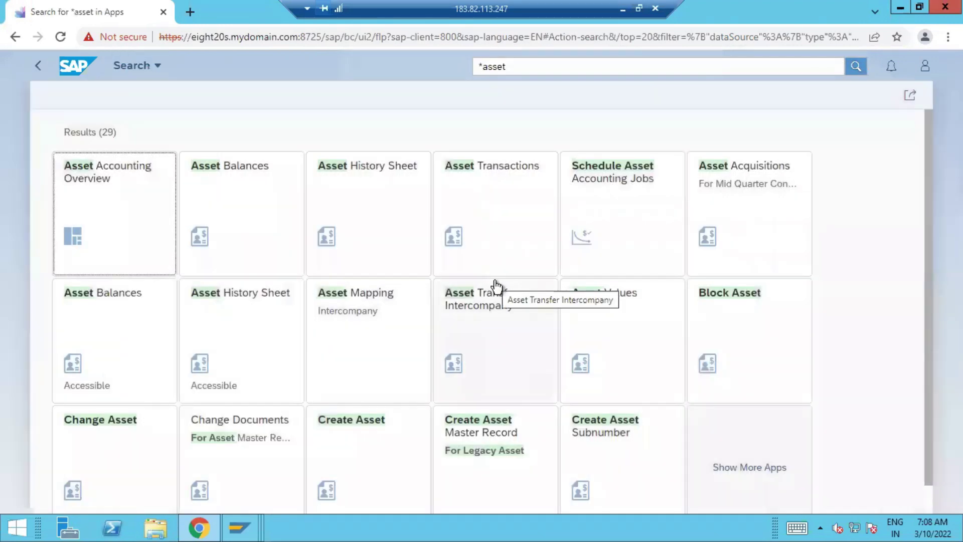
pyautogui.click(376, 419)
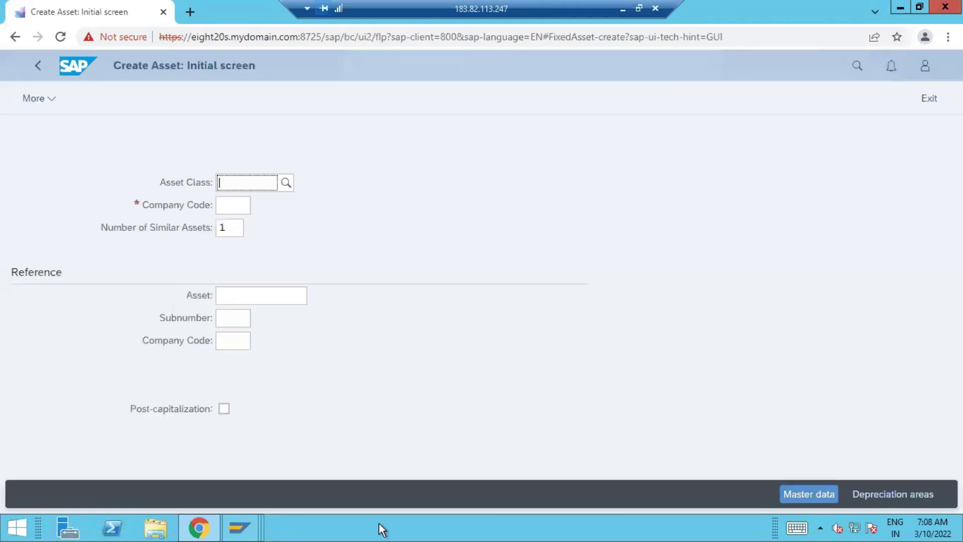
# - Copy machine asset class 106 from the T600 workbook in Excel
pyautogui.click(621, 8)
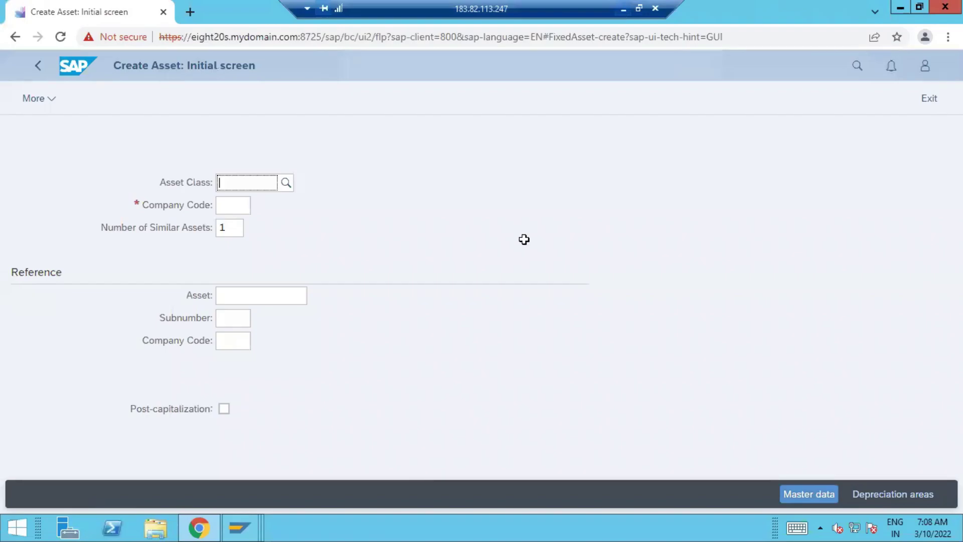
pyautogui.scroll(-1, 527, 240)
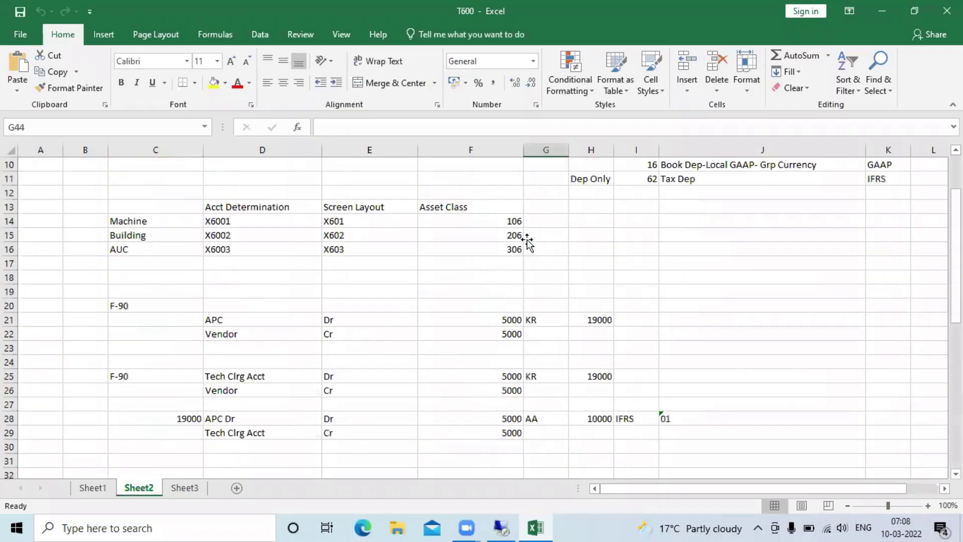
pyautogui.click(500, 219)
pyautogui.moveTo(352, 127); pyautogui.dragTo(281, 134)
pyautogui.hotkey('ctrl', 'c')
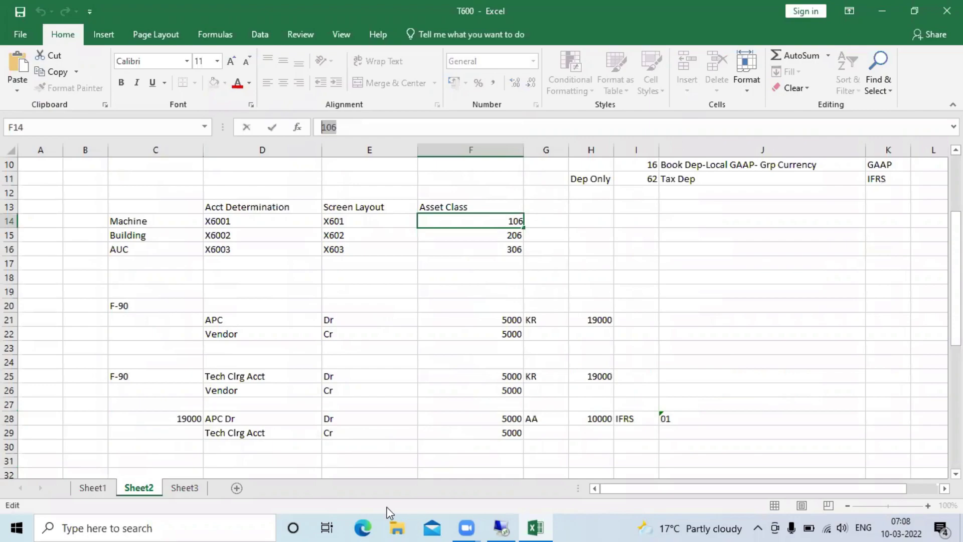
pyautogui.click(501, 527)
# - Enter asset class 106 and company code T600, then proceed to the master data
pyautogui.hotkey('ctrl', 'v')
pyautogui.press('Return')
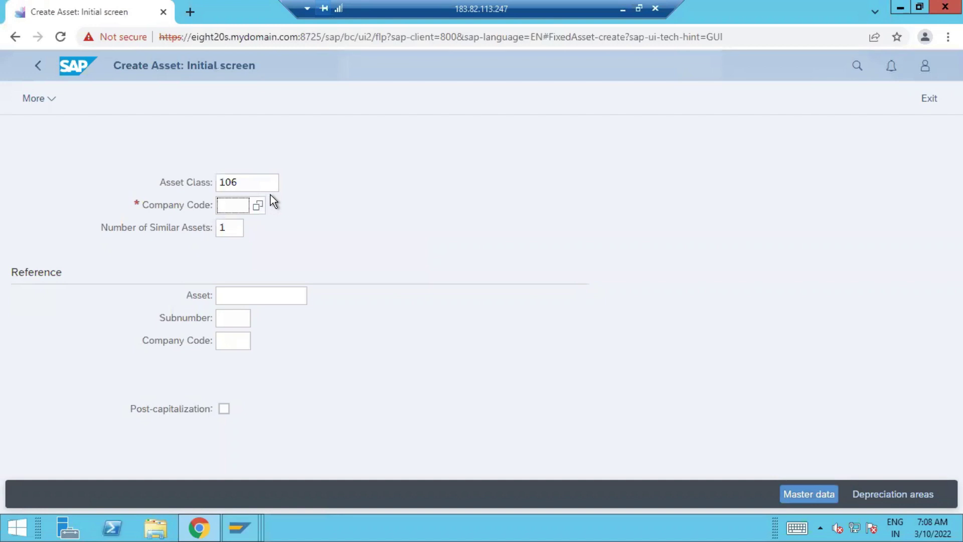
pyautogui.write('T600')
pyautogui.click(814, 494)
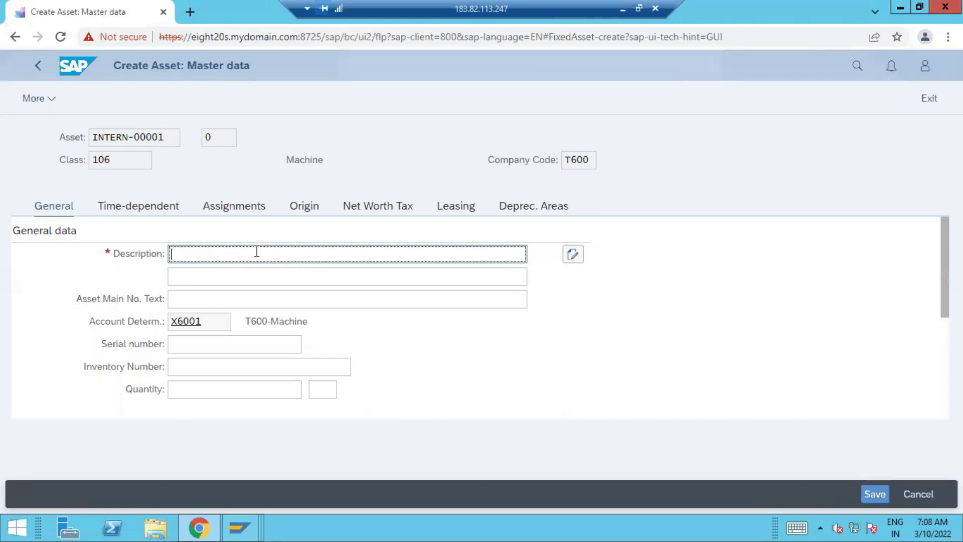
# - Describe the asset as 'Machine #2' on both description lines
pyautogui.write('Machine #2')
pyautogui.press('Return')
pyautogui.hotkey('ctrl', 'c')
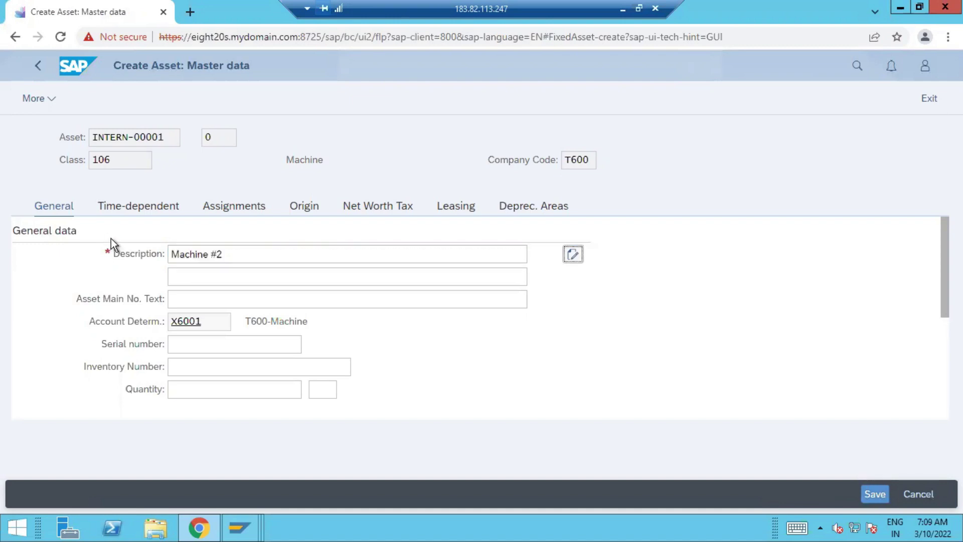
pyautogui.press('Tab')
pyautogui.hotkey('ctrl', 'v')
pyautogui.click(164, 210)
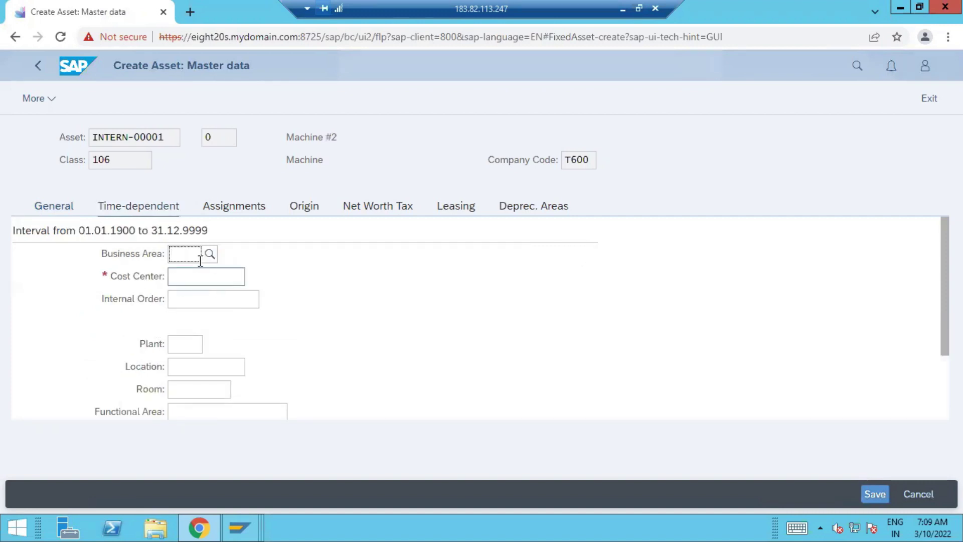
# - Look up cost centers in controlling area T600 and assign 1000-02 to the asset
pyautogui.click(195, 277)
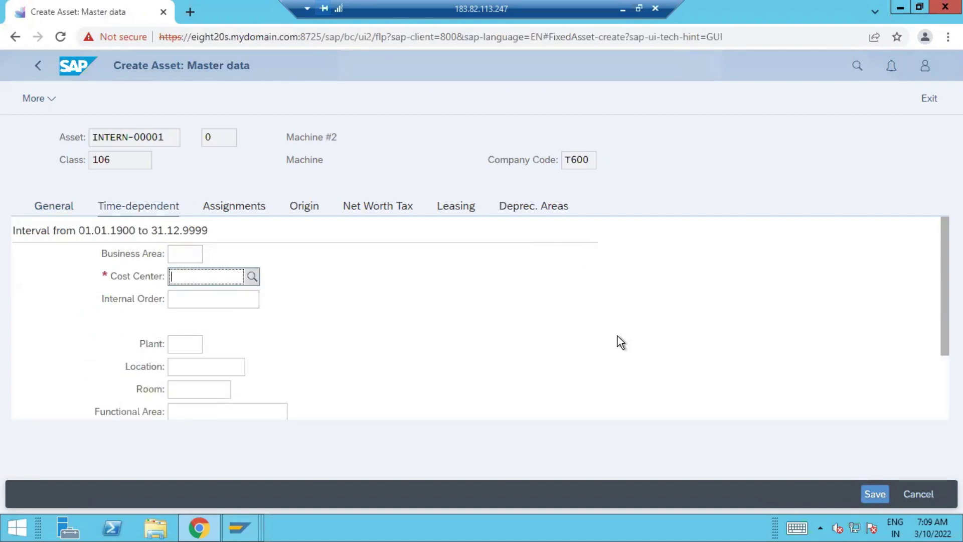
pyautogui.press('F4')
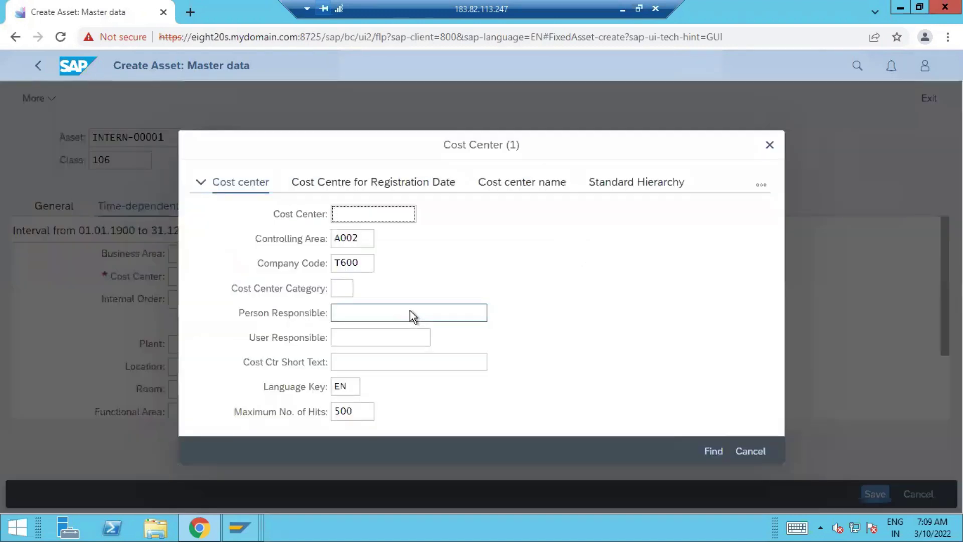
pyautogui.click(714, 454)
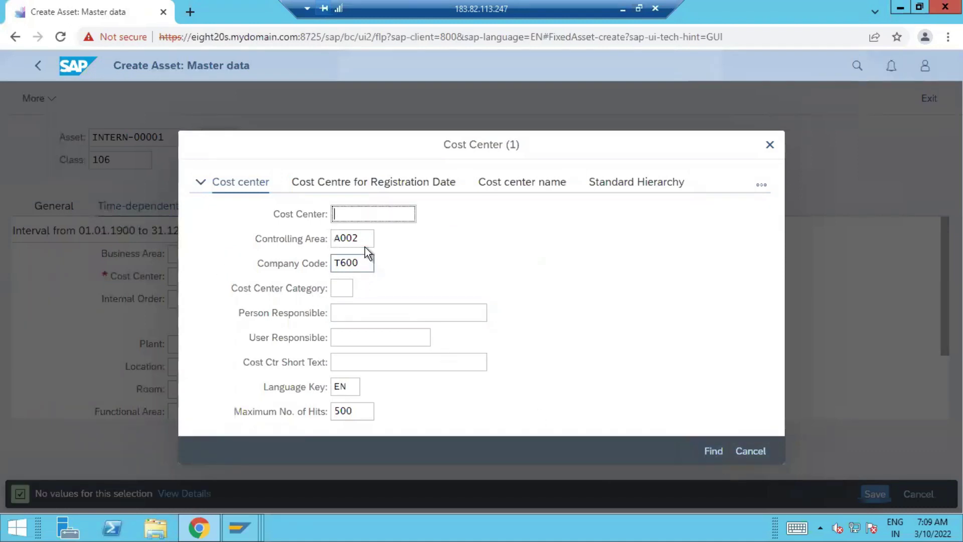
pyautogui.press('Tab')
pyautogui.write('T600')
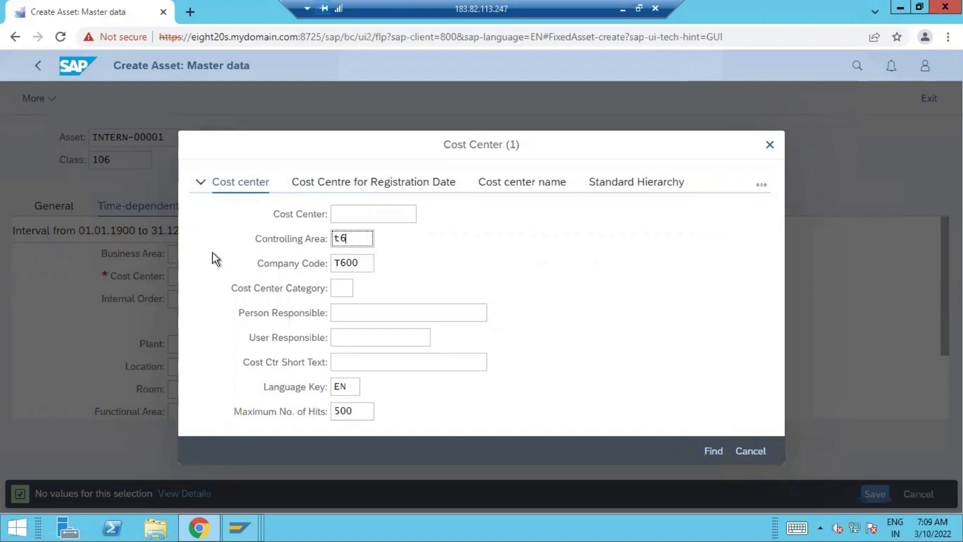
pyautogui.press('Return')
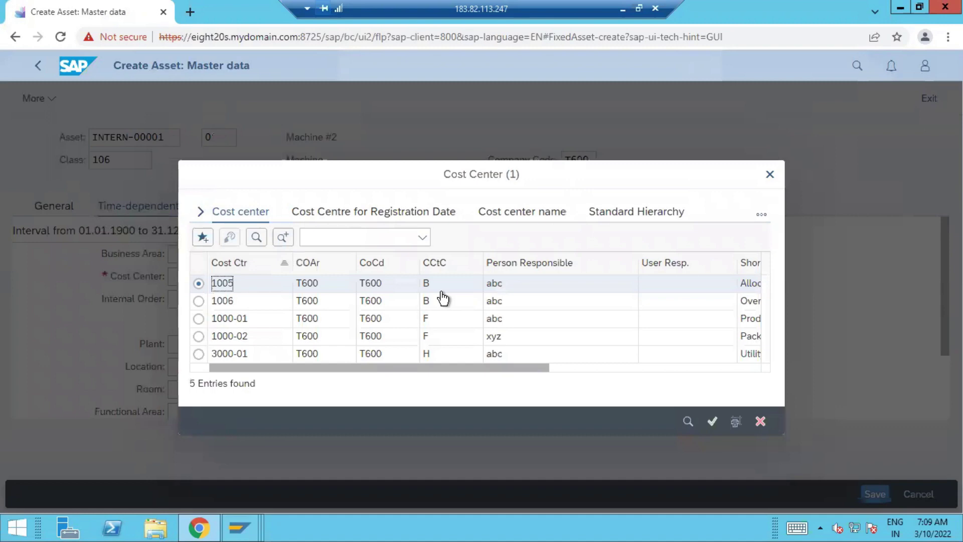
pyautogui.click(199, 336)
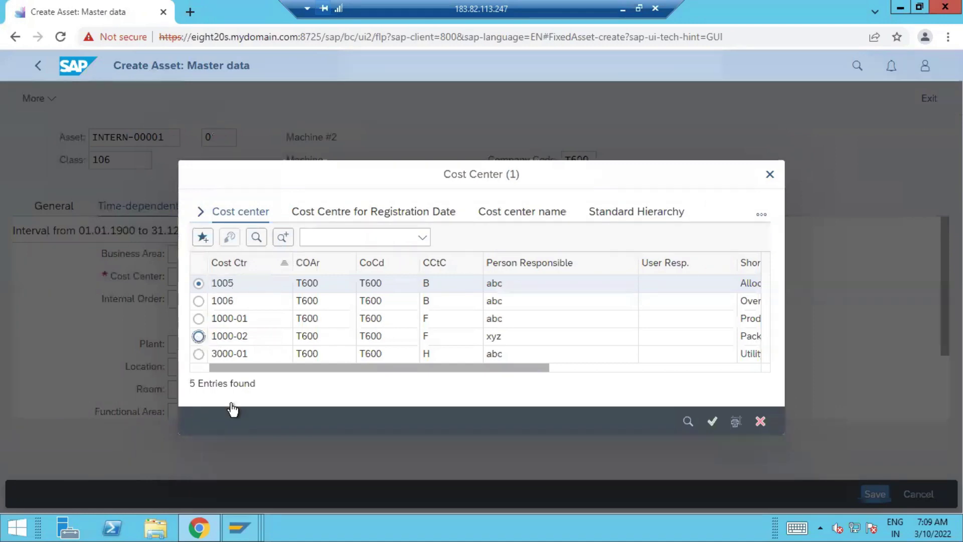
pyautogui.click(714, 422)
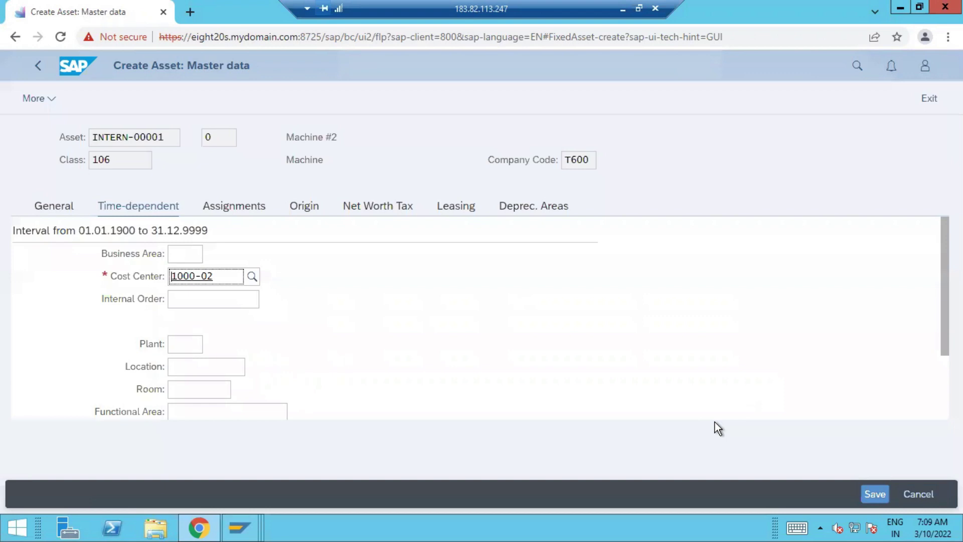
# - Reopen the cost center list and settle on 1000-02 instead of 3000-01
pyautogui.click(251, 277)
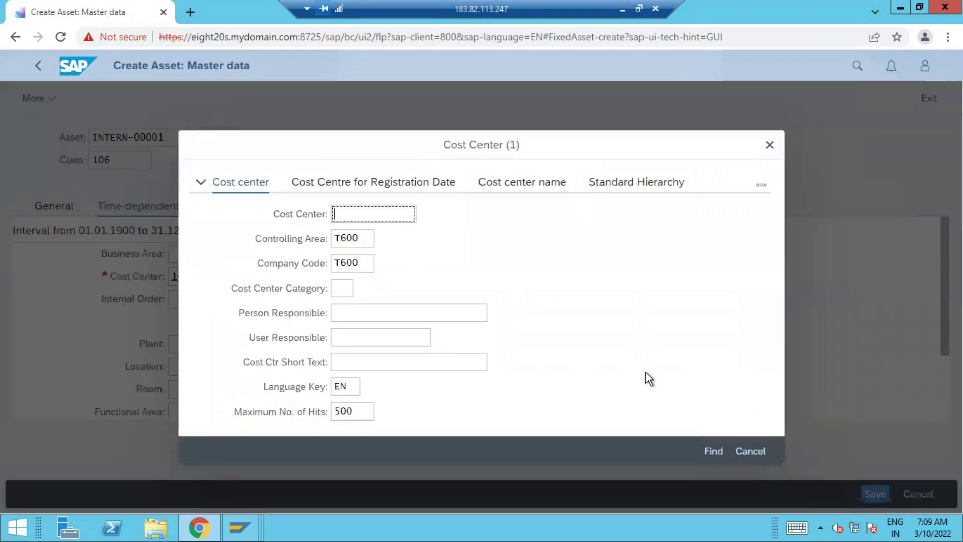
pyautogui.click(719, 451)
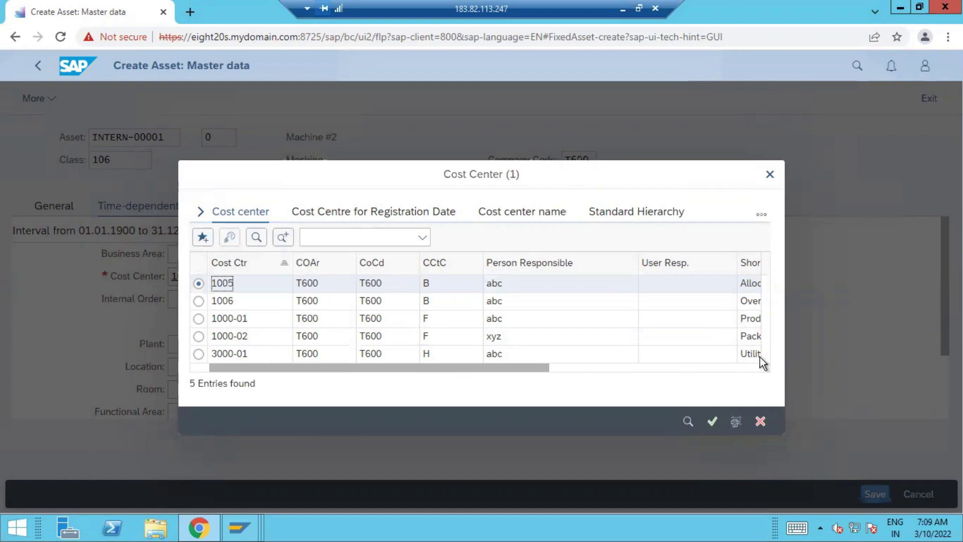
pyautogui.click(199, 355)
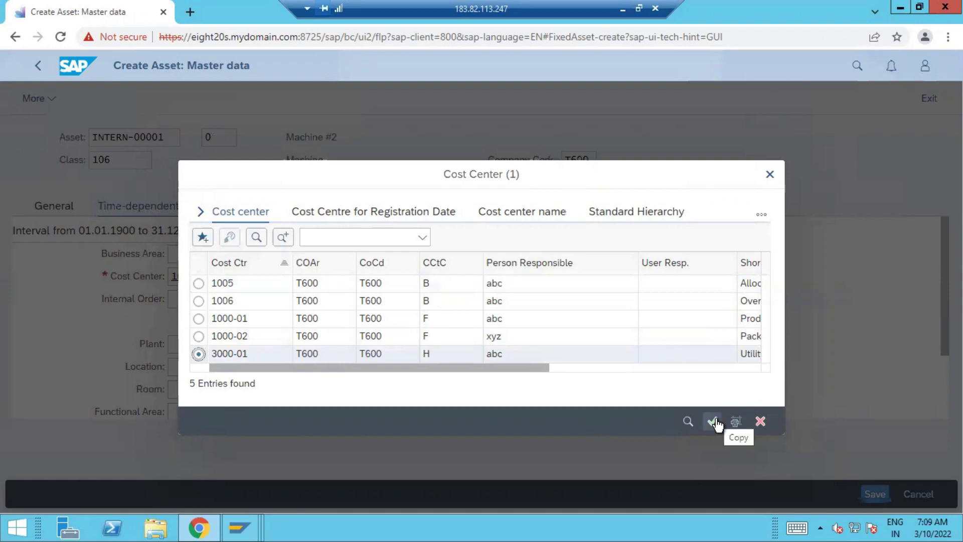
pyautogui.click(199, 336)
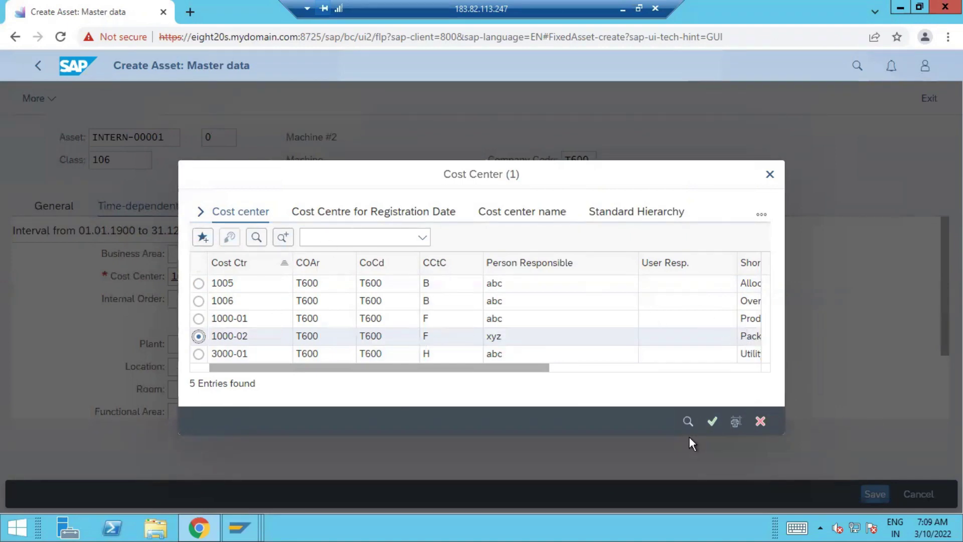
pyautogui.click(712, 423)
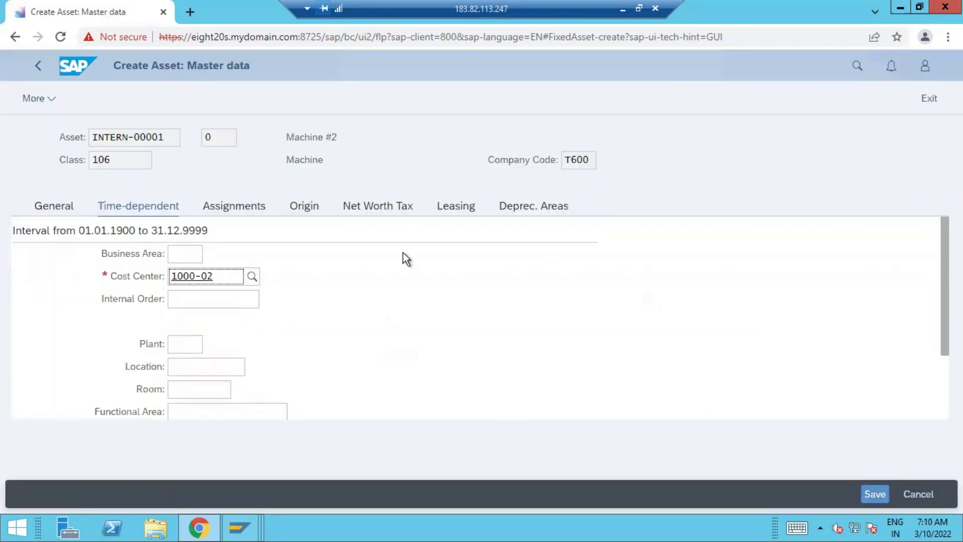
pyautogui.click(233, 270)
# - Confirm cost center 1000-02 so the derived profit center F001 fills in
pyautogui.press('Return')
pyautogui.scroll(-2, 864, 311)
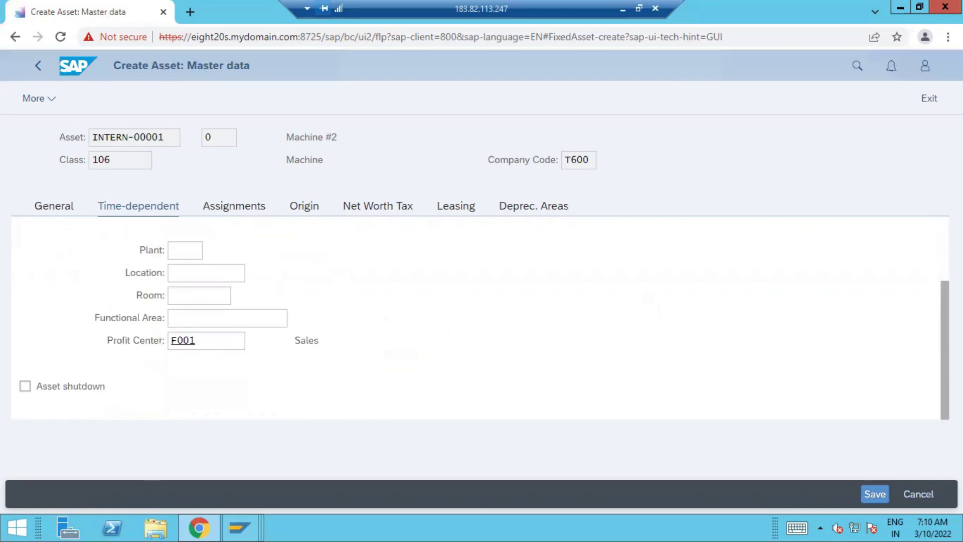
pyautogui.scroll(2, 905, 233)
pyautogui.click(553, 206)
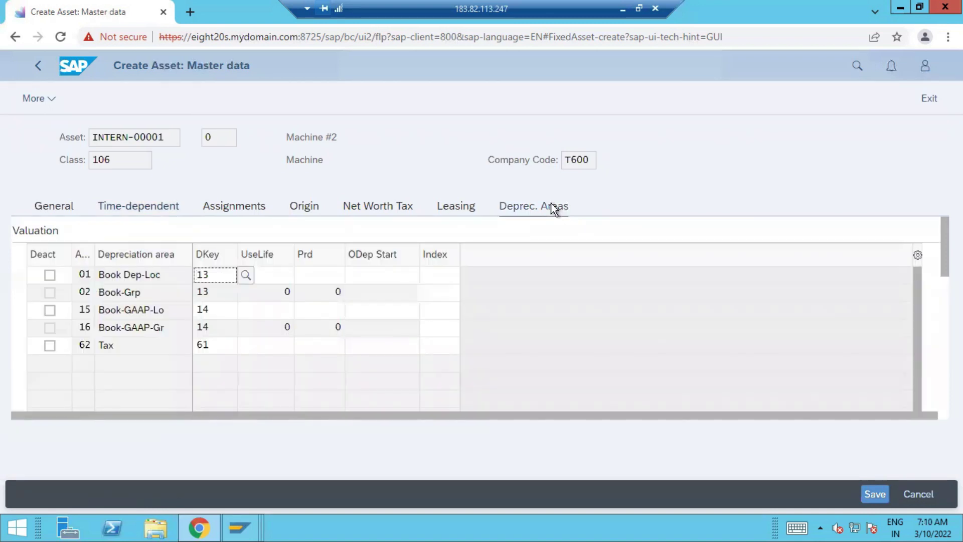
# - Set a 10-year useful life for depreciation areas 01 and 15
pyautogui.press('Tab')
pyautogui.write('10')
pyautogui.press('Tab')
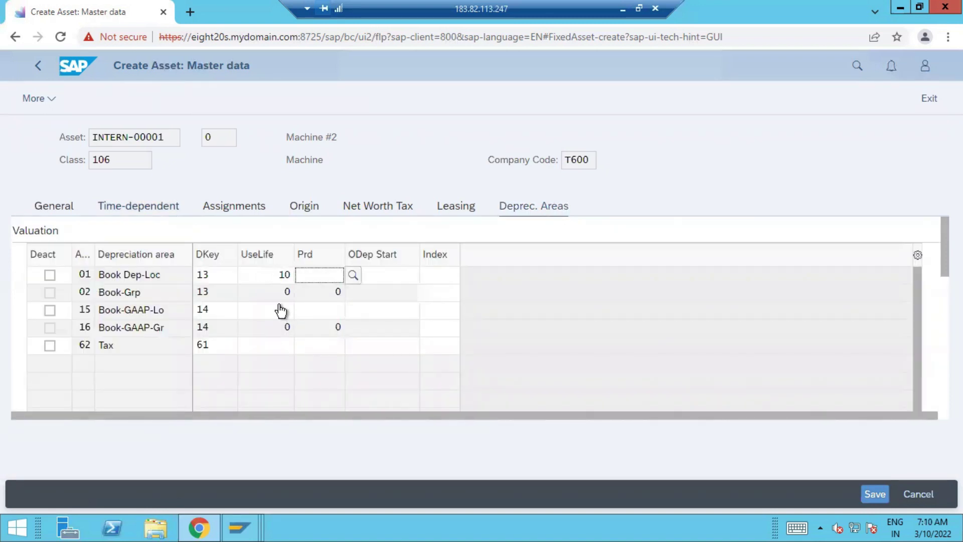
pyautogui.click(279, 310)
pyautogui.write('10')
pyautogui.press('Tab')
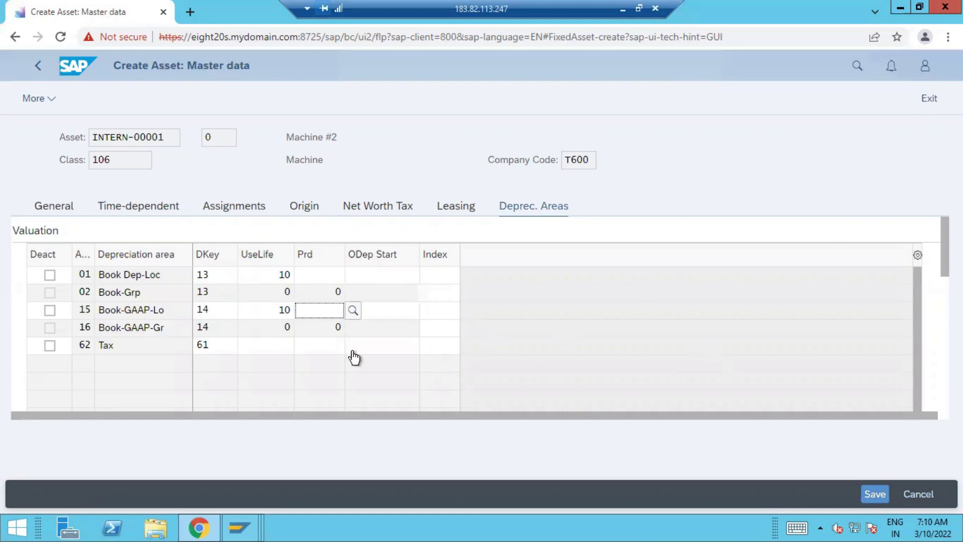
# - Give Tax area 62 a 9-year useful life starting 01.01.2022 and adopt the terms
pyautogui.click(266, 345)
pyautogui.write('9')
pyautogui.press('Tab')
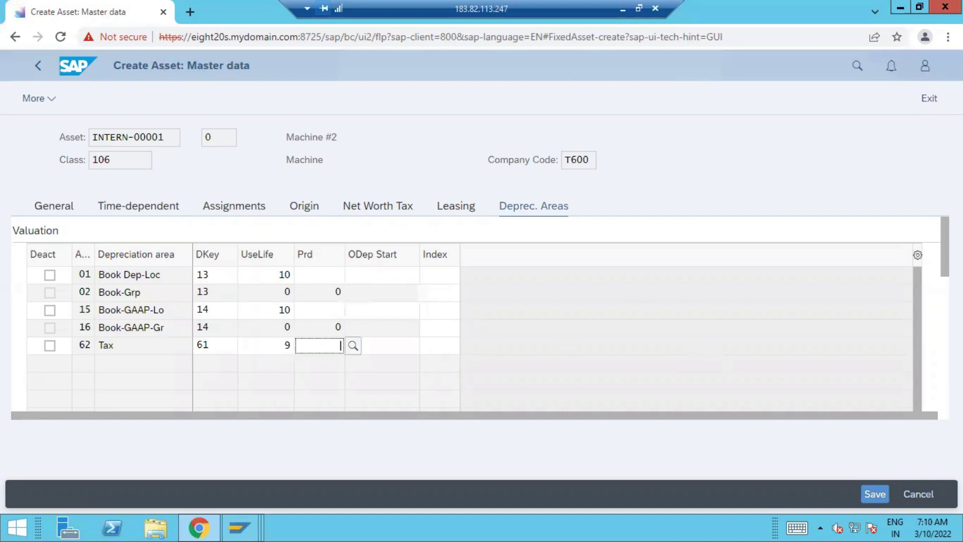
pyautogui.hotkey('shift', 'Tab')
pyautogui.press('Tab')
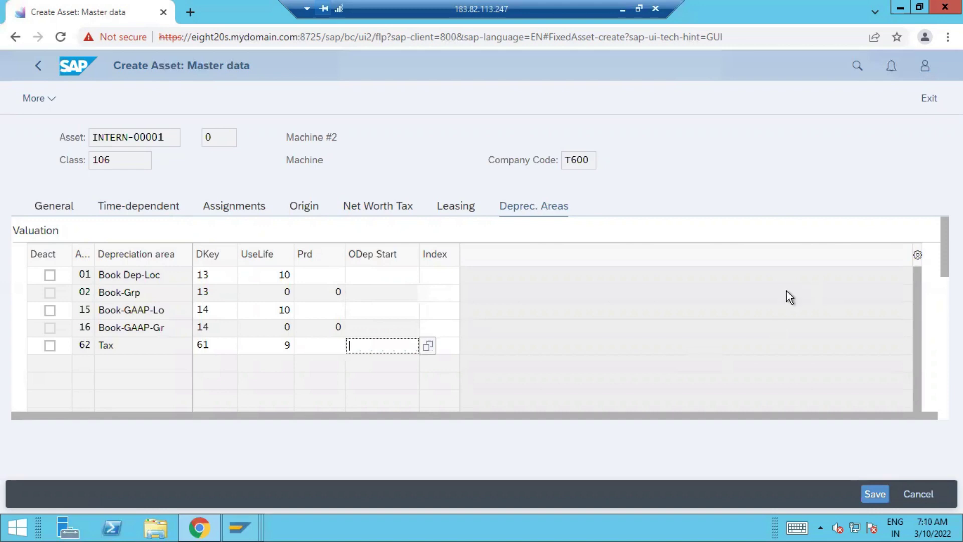
pyautogui.write('01012022')
pyautogui.press('Return')
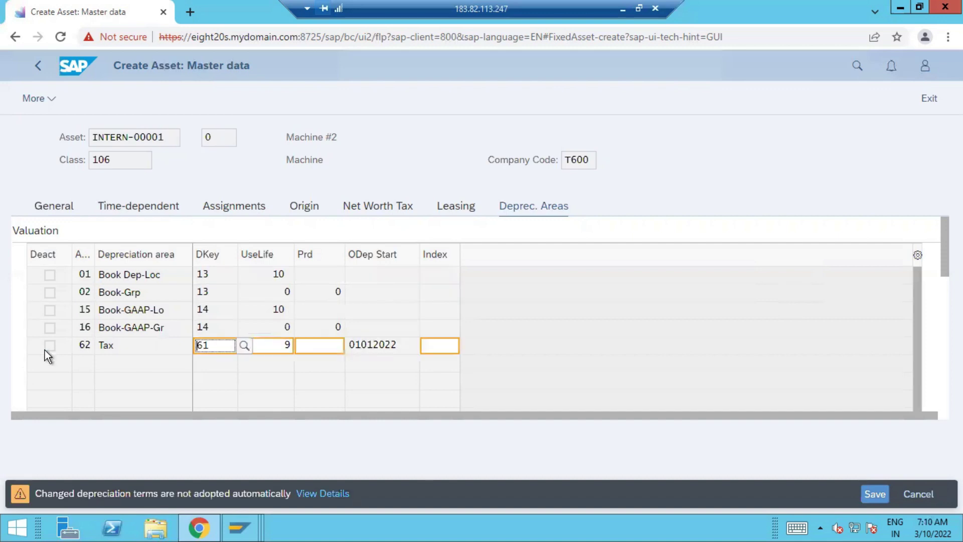
pyautogui.press('Return')
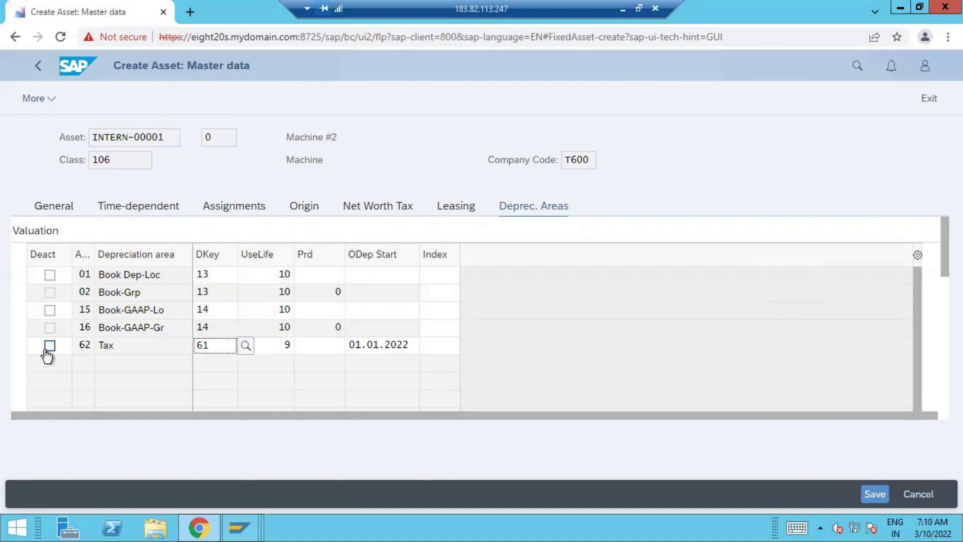
# - Save Machine #2 as asset 1001 and search the apps for '*post acq'
pyautogui.click(872, 498)
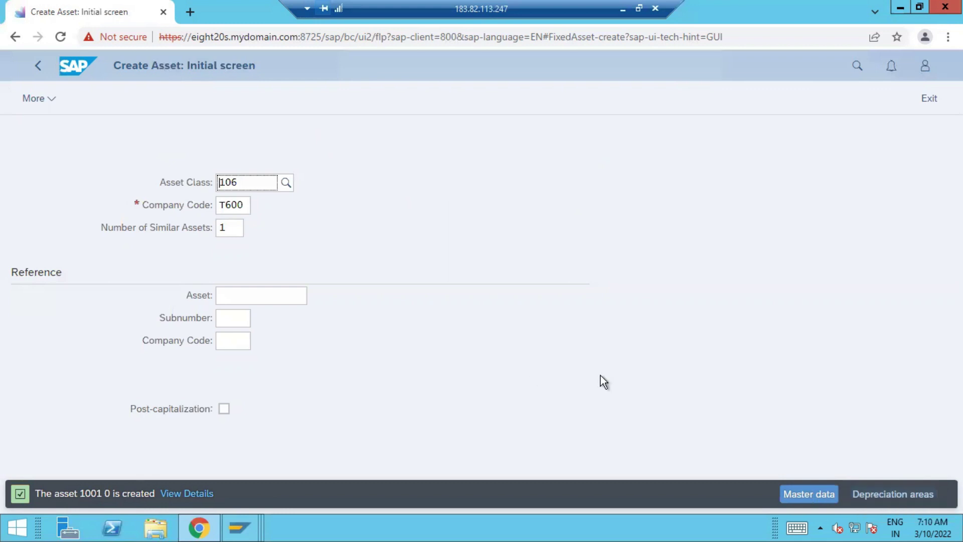
pyautogui.click(855, 67)
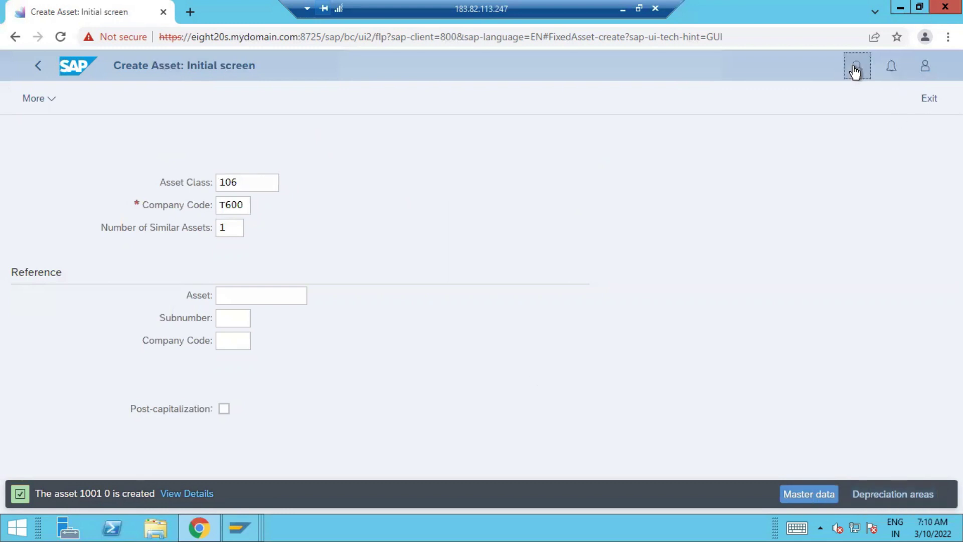
pyautogui.write('*pos')
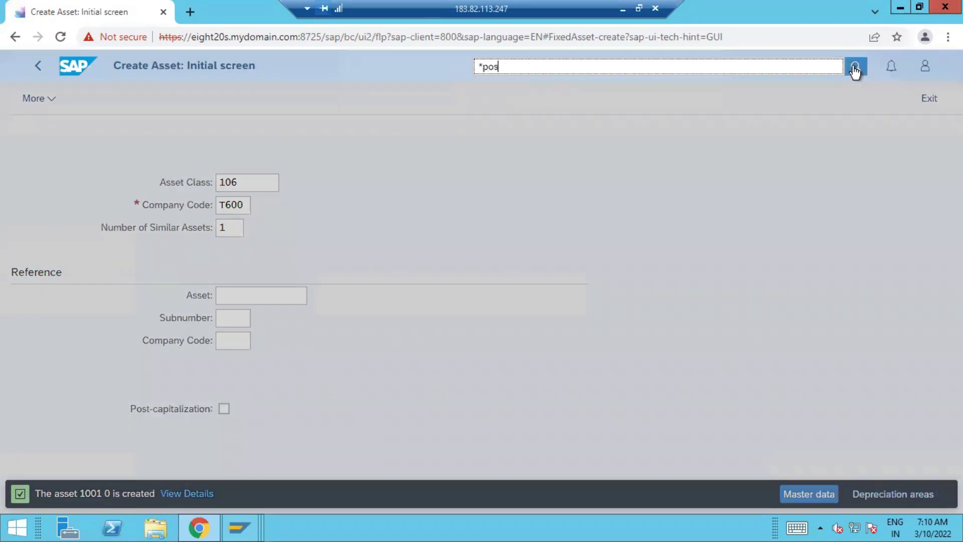
pyautogui.write('t a')
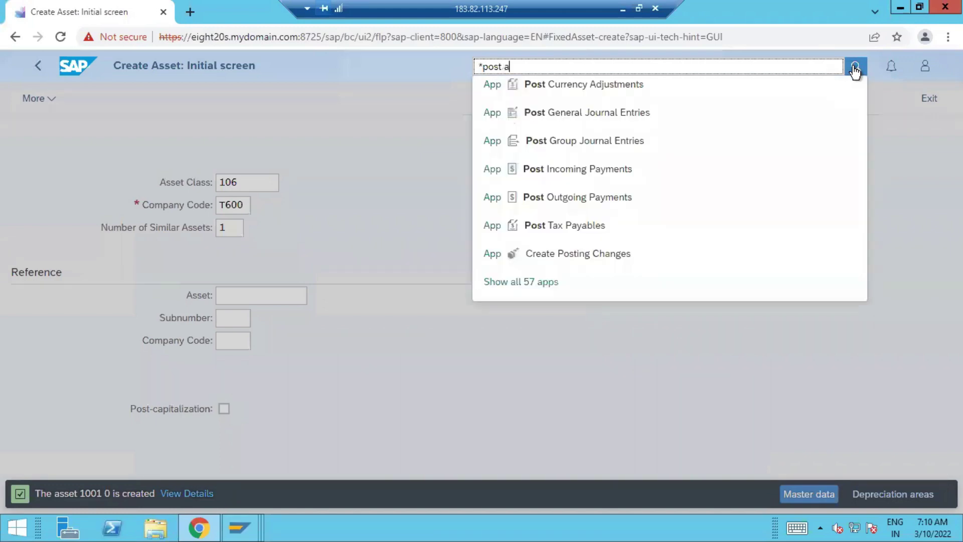
pyautogui.write('cq')
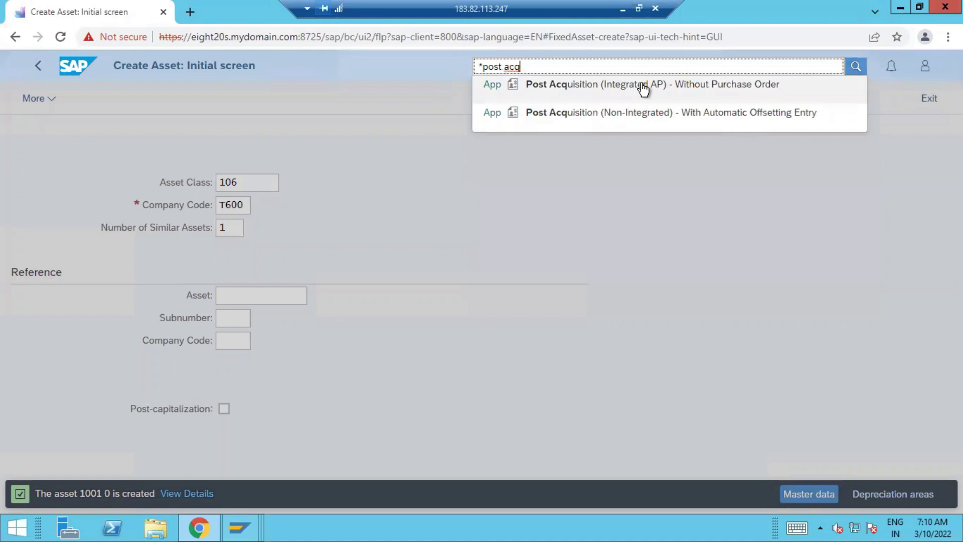
# - Start an acquisition without purchase order dated 10.03.2022 with reference 'Asset'
pyautogui.click(642, 86)
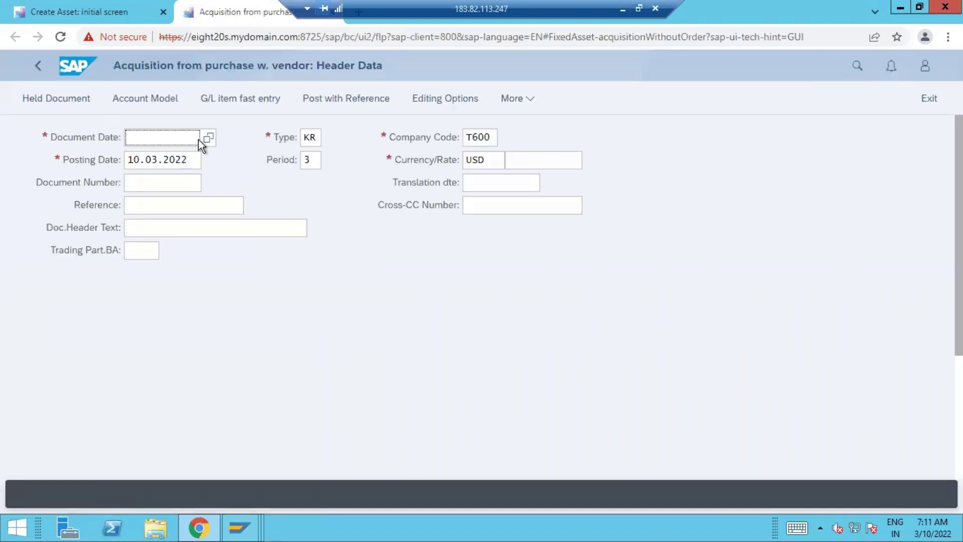
pyautogui.click(210, 136)
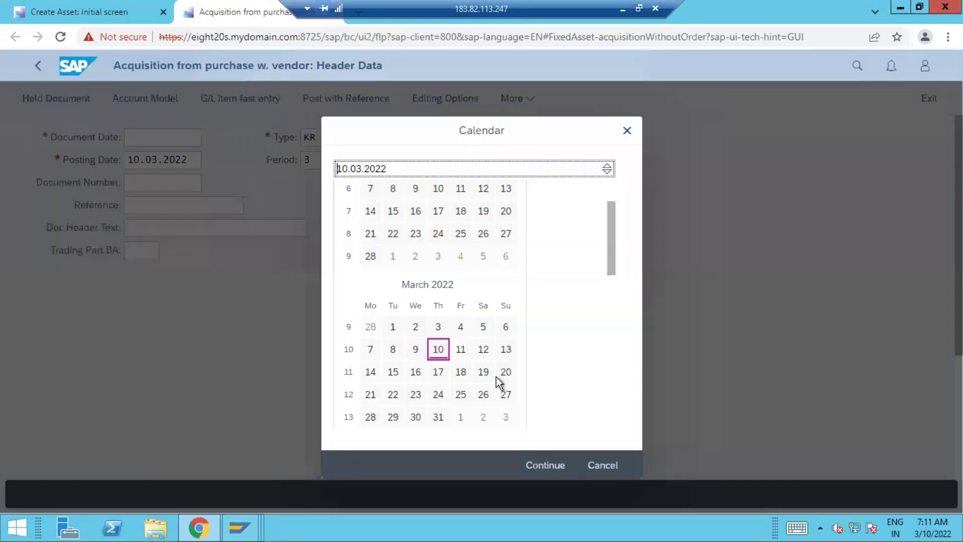
pyautogui.doubleClick(438, 348)
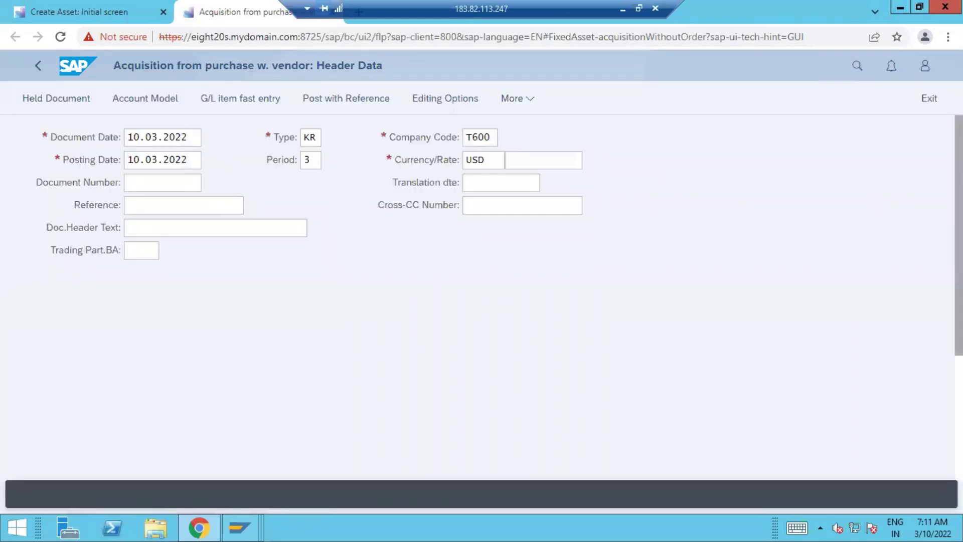
pyautogui.scroll(-1, 159, 187)
pyautogui.click(161, 192)
pyautogui.write('Asset')
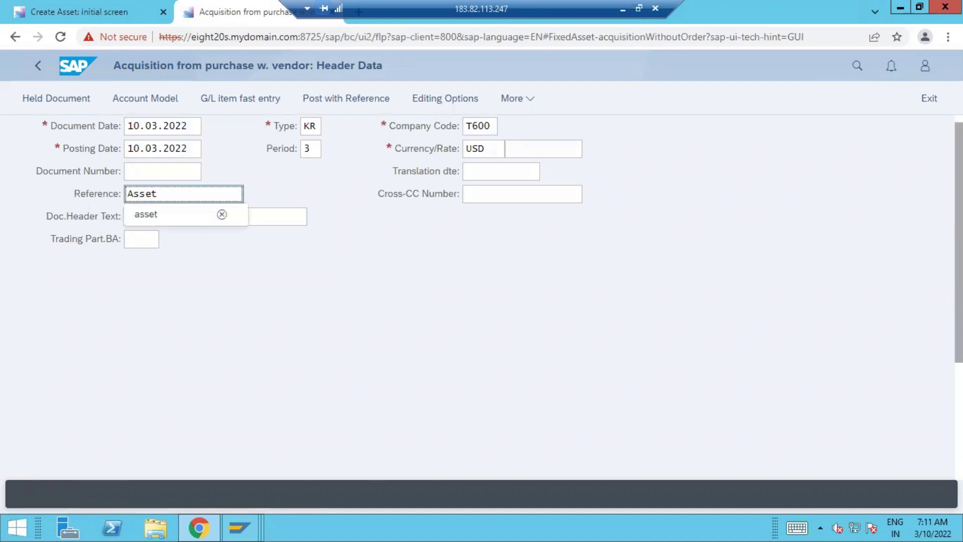
pyautogui.press('Return')
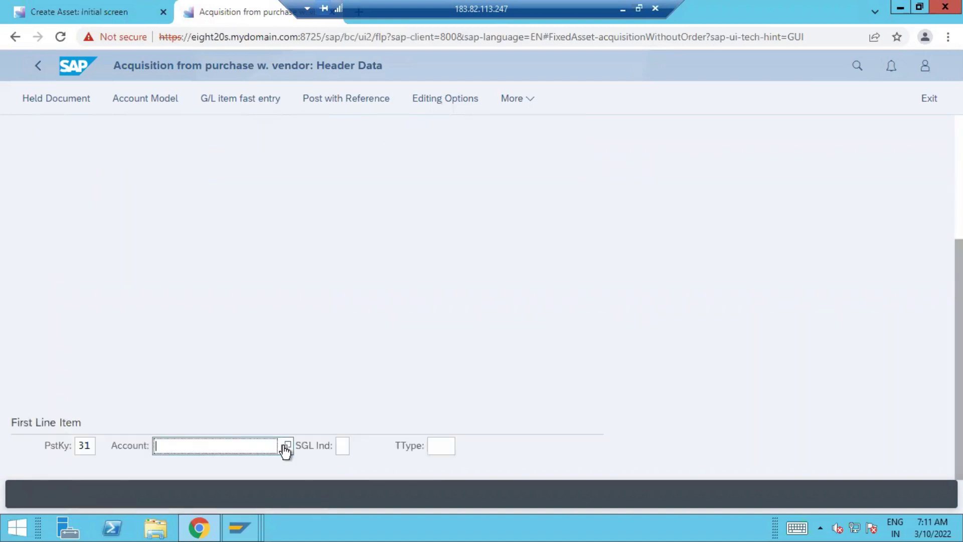
# - Set the first line item's account to the test vendor 10281 from T600's supplier list
pyautogui.click(284, 446)
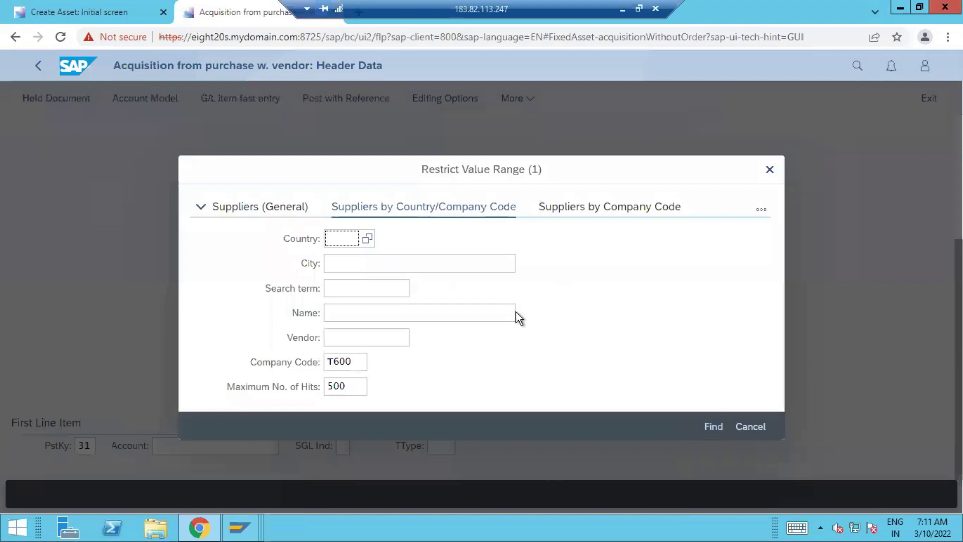
pyautogui.click(716, 425)
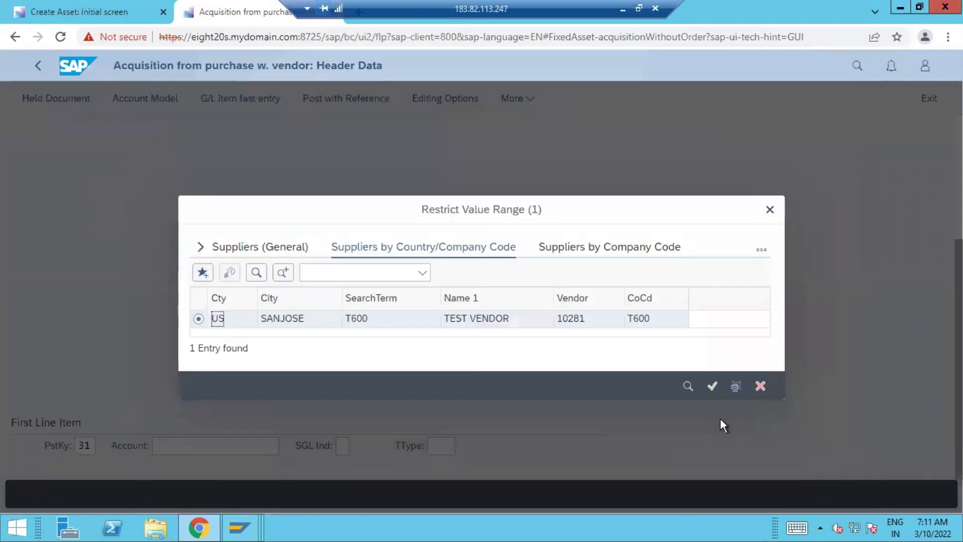
pyautogui.click(712, 386)
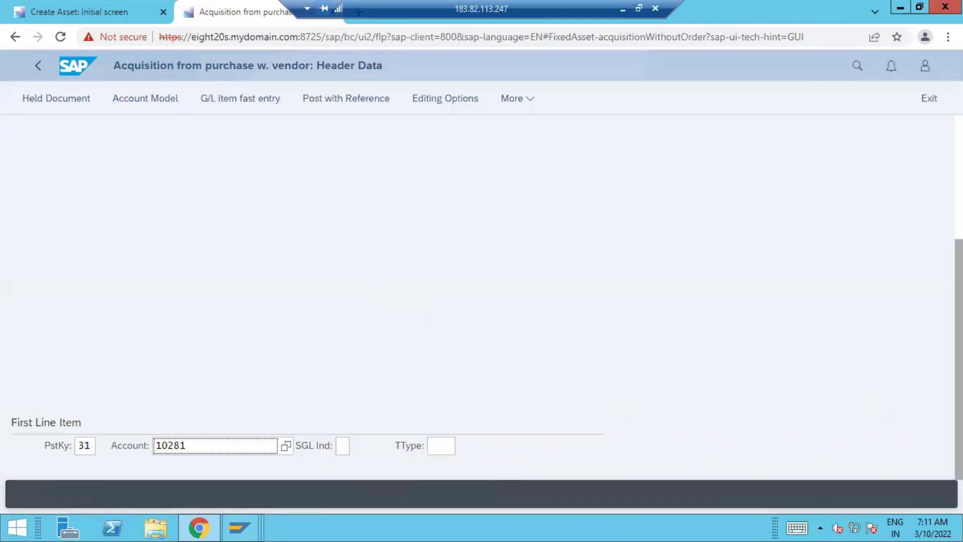
pyautogui.press('Return')
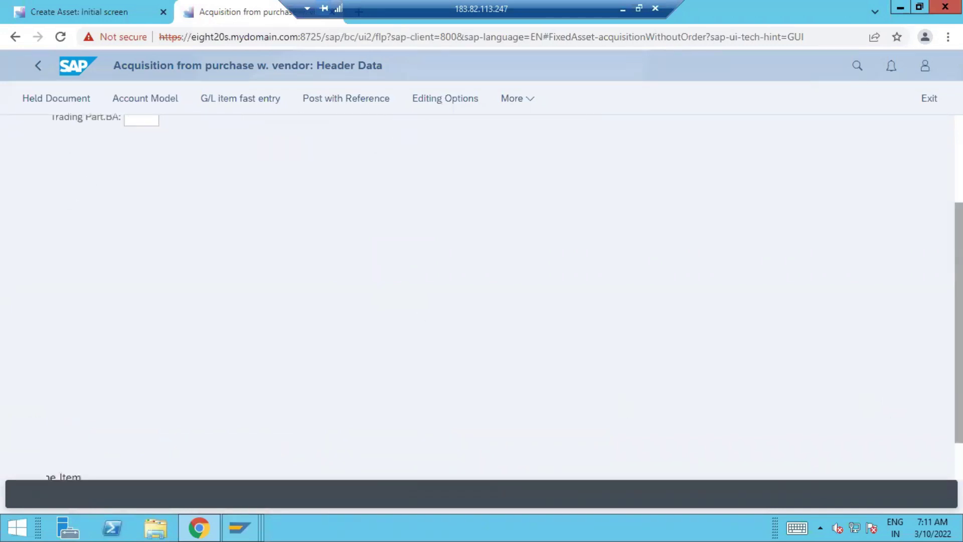
pyautogui.click(195, 449)
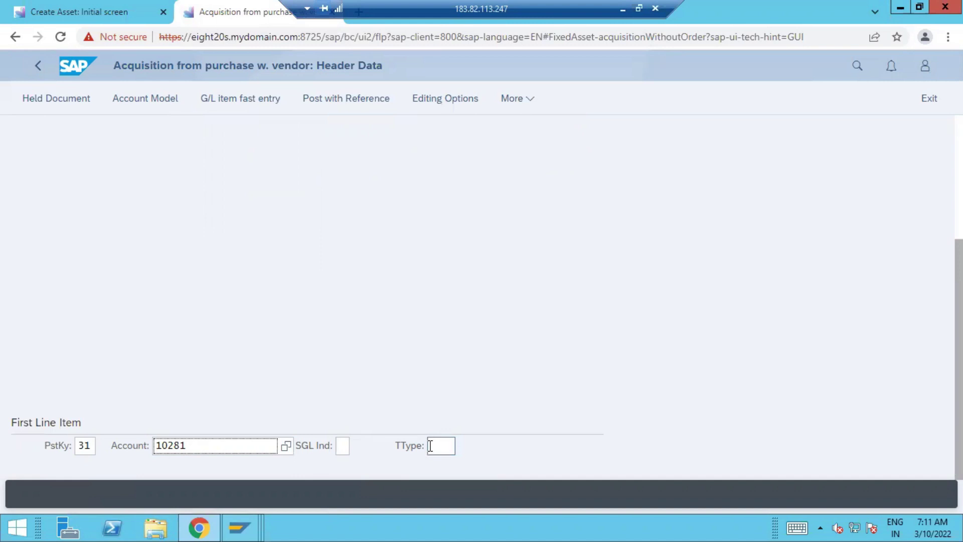
# - Enter 1200 as the vendor item amount
pyautogui.click(165, 227)
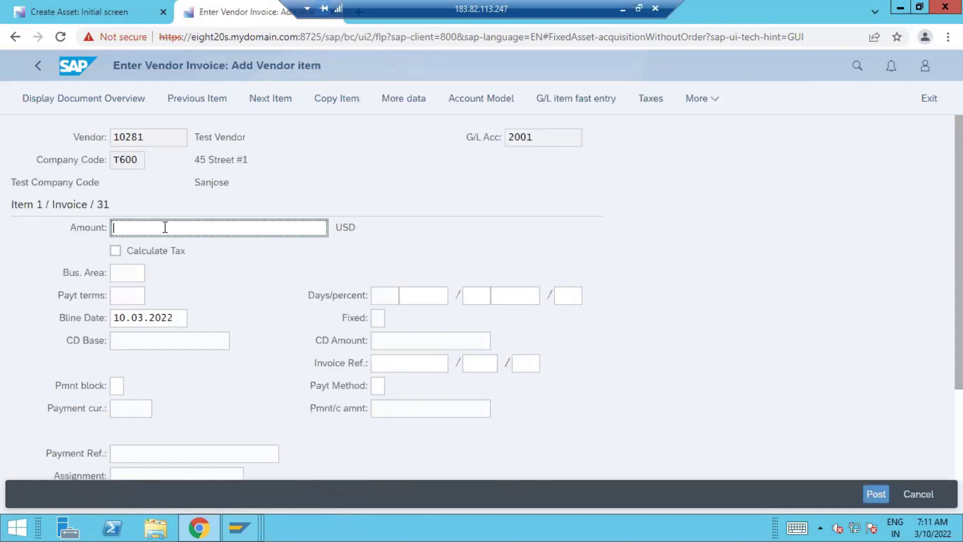
pyautogui.write('1200')
pyautogui.press('Tab')
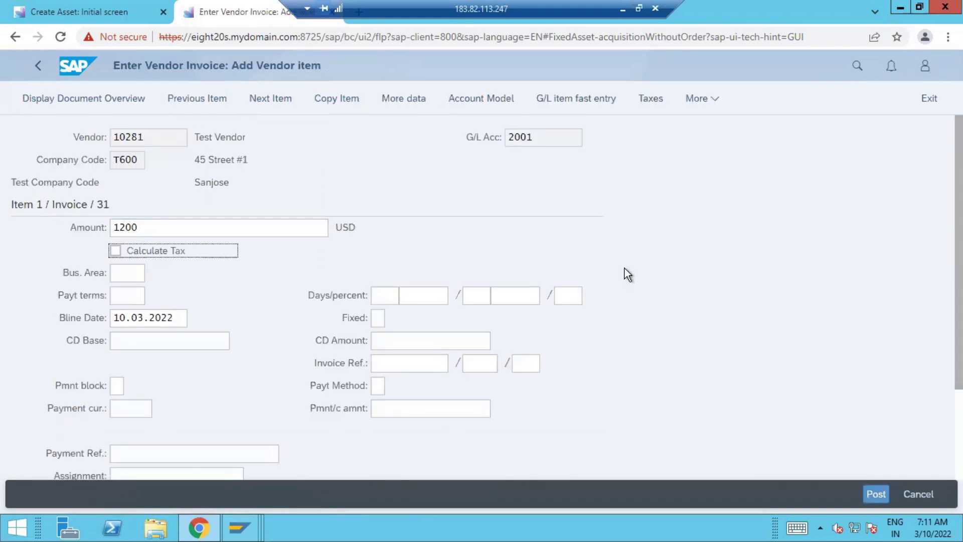
# - Add a next line with posting key 70 debiting asset MACHINE #2 (1001-0)
pyautogui.scroll(-2, 482, 295)
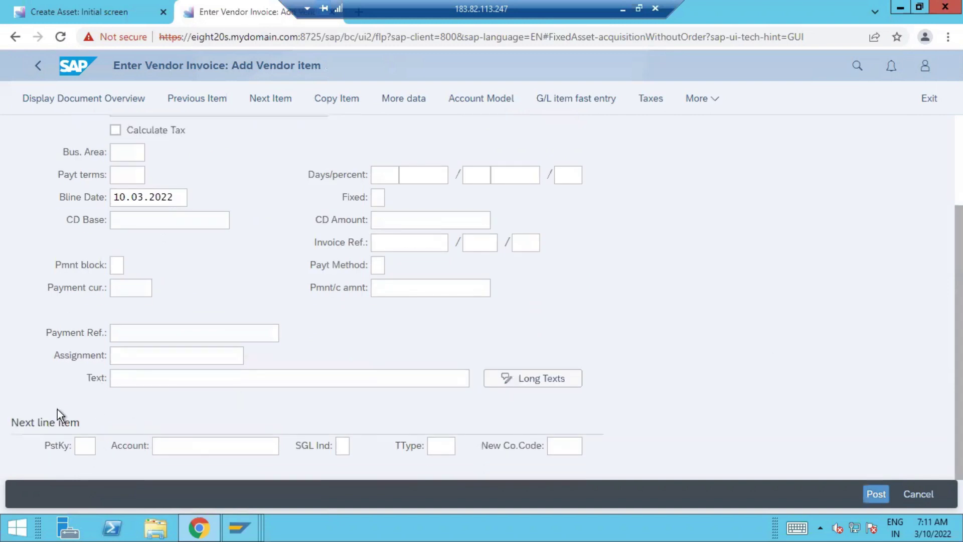
pyautogui.click(85, 445)
pyautogui.write('70')
pyautogui.click(229, 442)
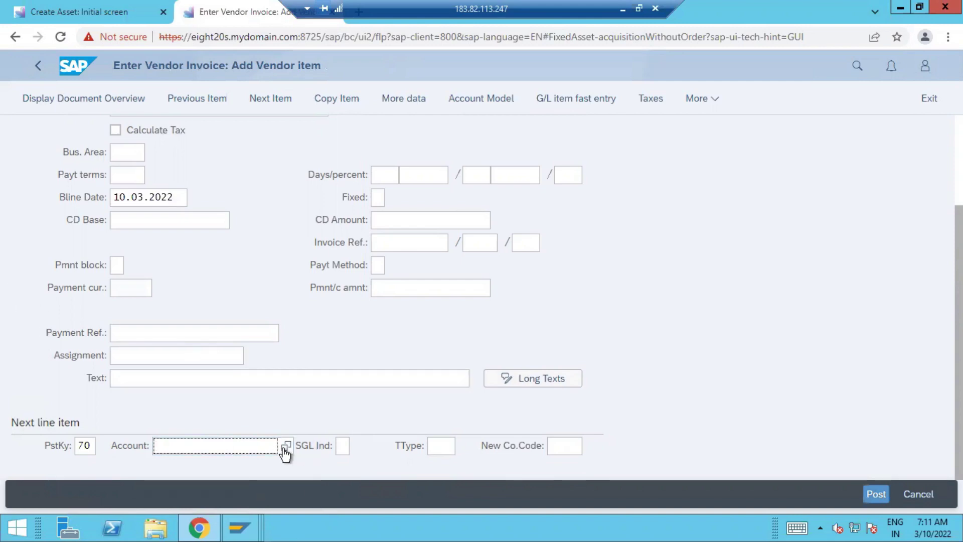
pyautogui.press('F4')
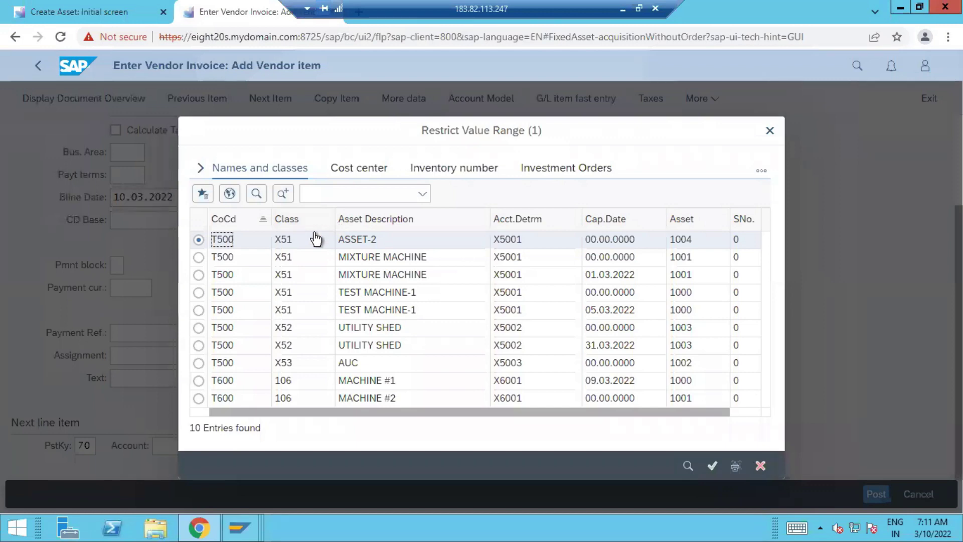
pyautogui.click(198, 398)
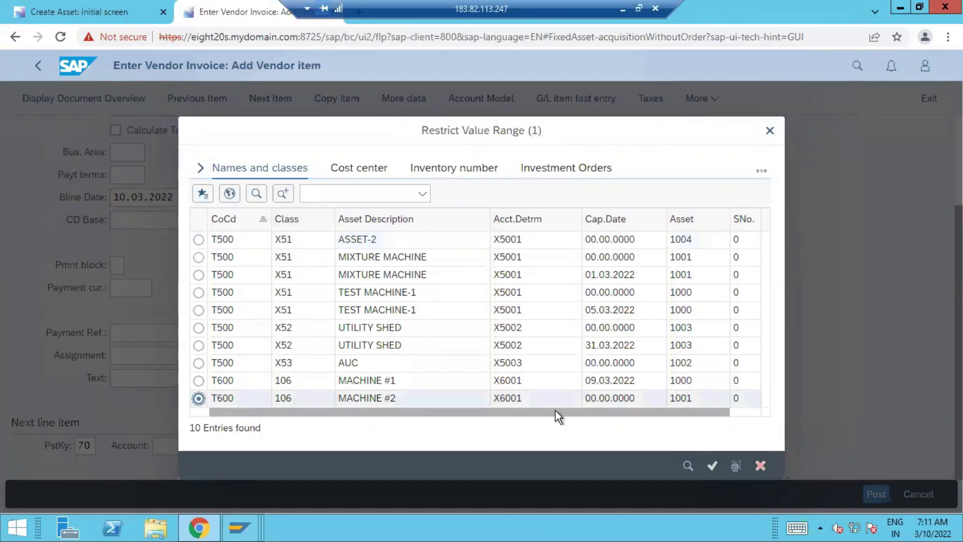
pyautogui.click(709, 467)
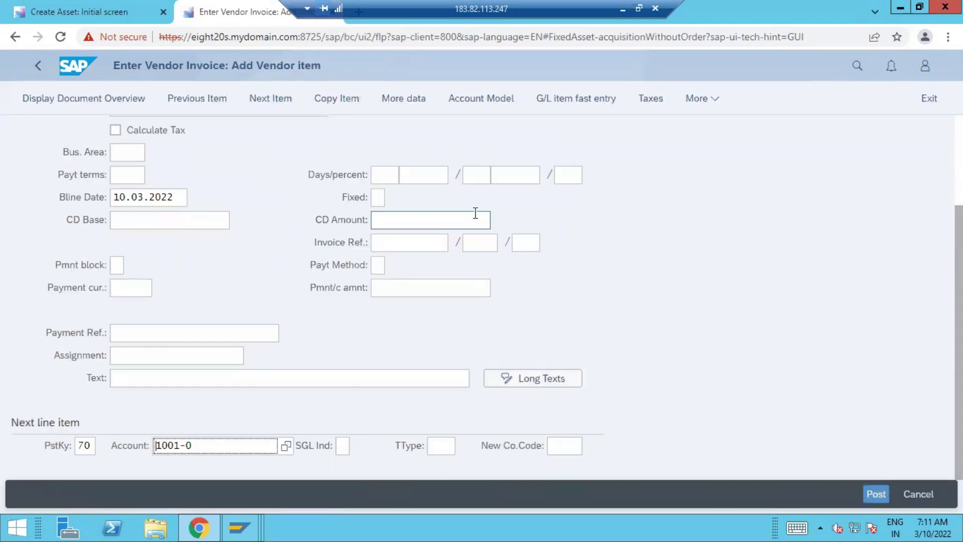
pyautogui.click(439, 445)
# - Give the asset line transaction type 100 and amount '*', then post the acquisition
pyautogui.write('100')
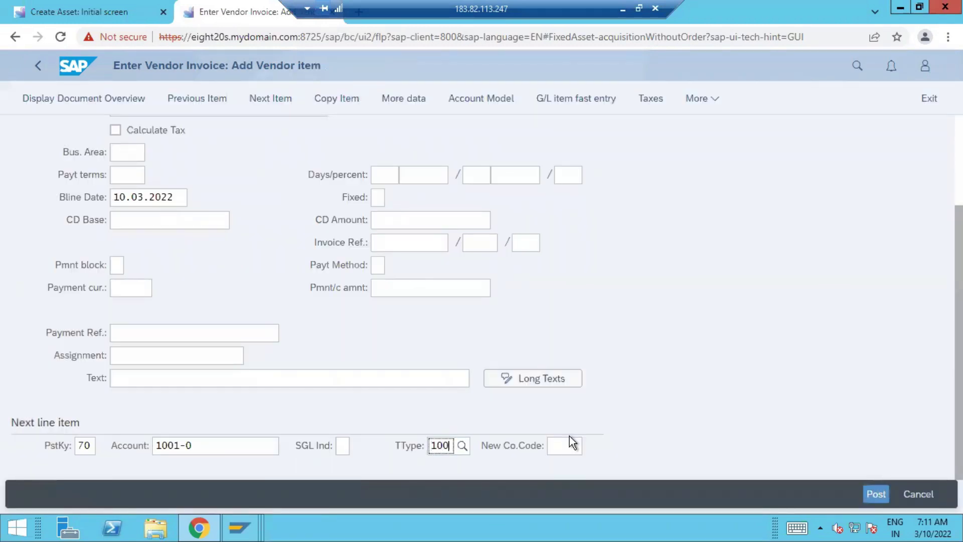
pyautogui.press('Return')
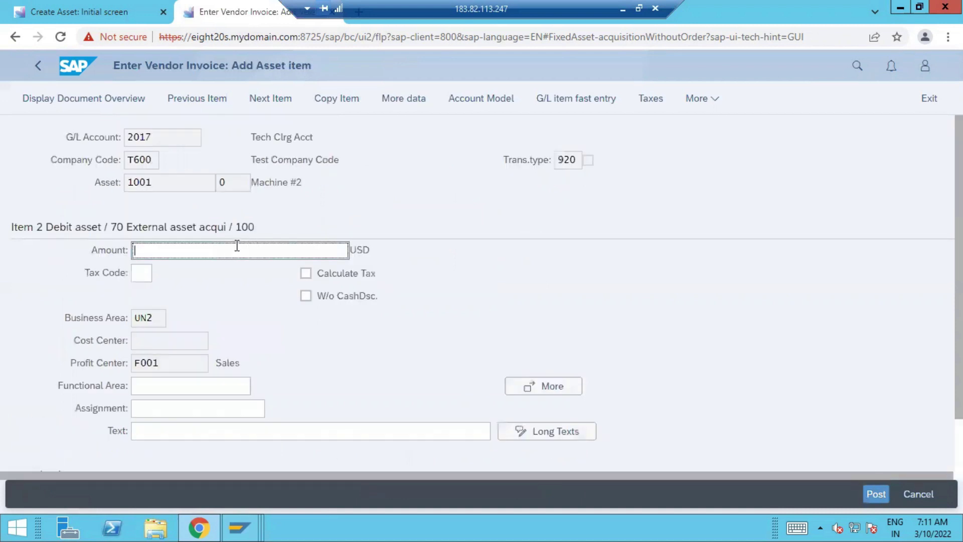
pyautogui.write('*')
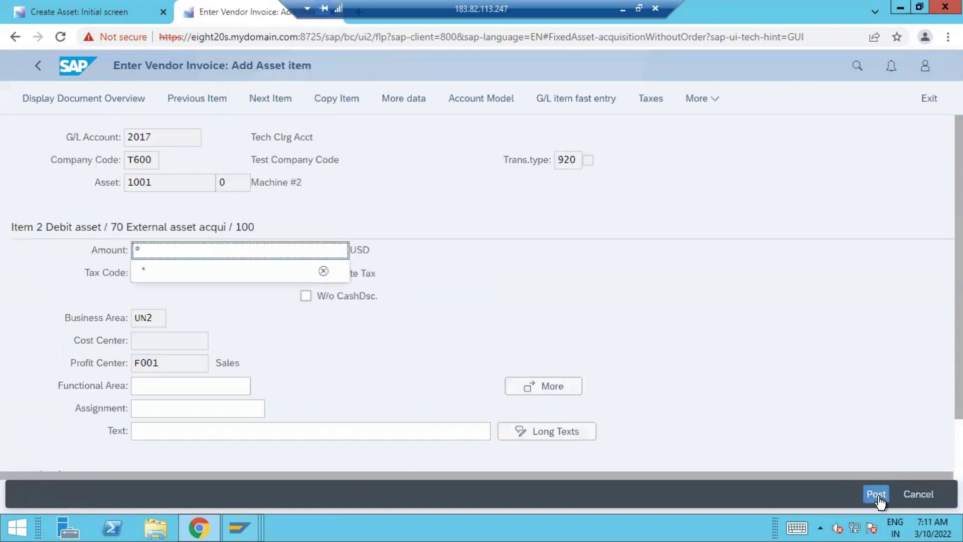
pyautogui.click(878, 496)
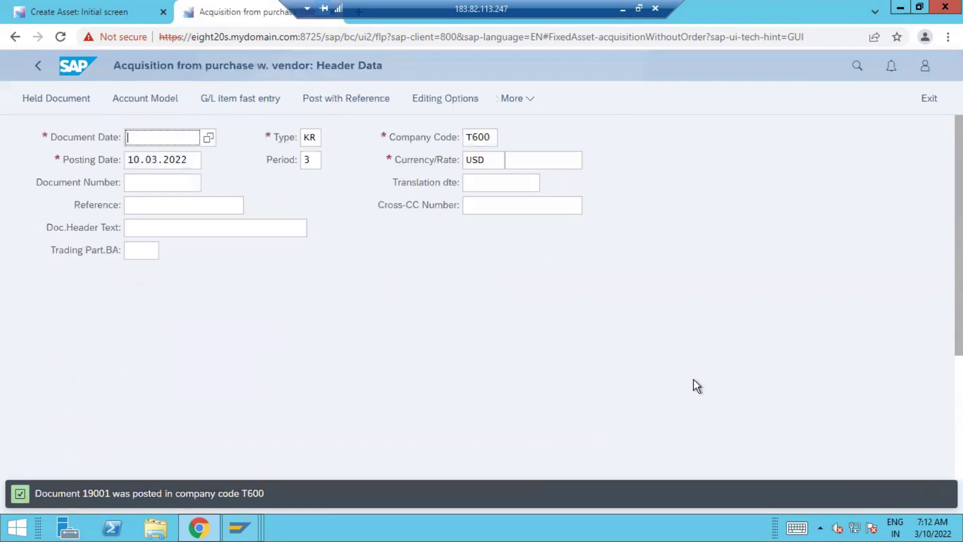
pyautogui.press('Return')
# - Record document number 19001 in cell G45 of the T600 workbook
pyautogui.click(623, 9)
pyautogui.click(458, 319)
pyautogui.scroll(-11, 457, 321)
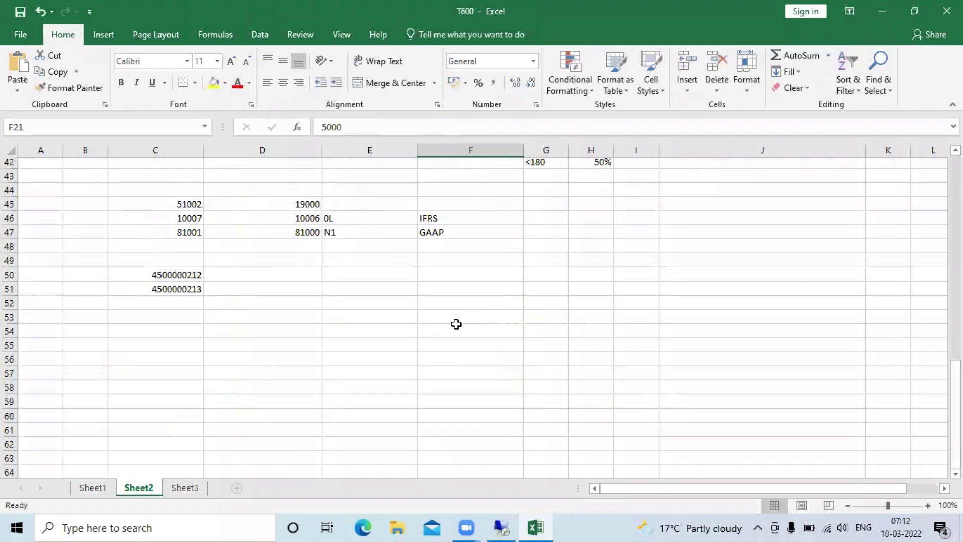
pyautogui.scroll(2, 455, 323)
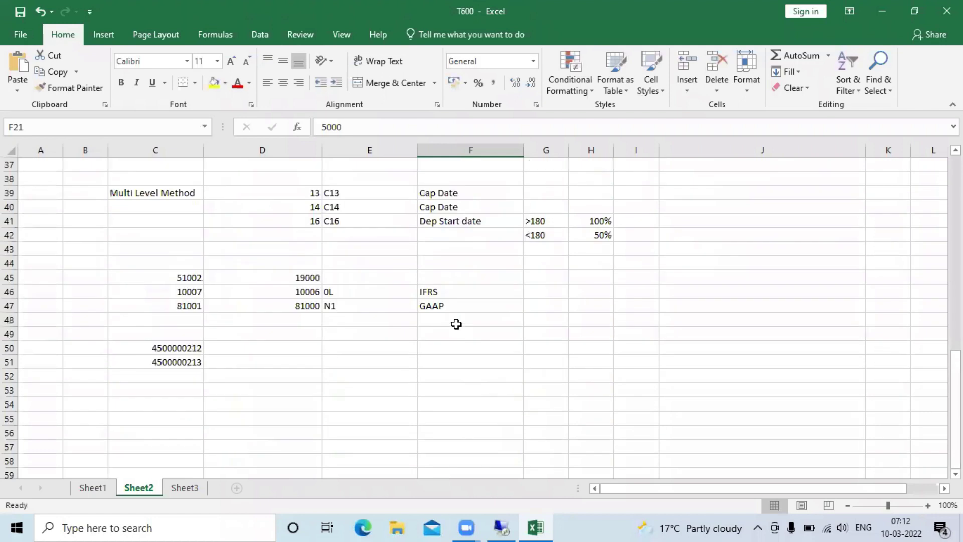
pyautogui.click(532, 276)
pyautogui.write('19001')
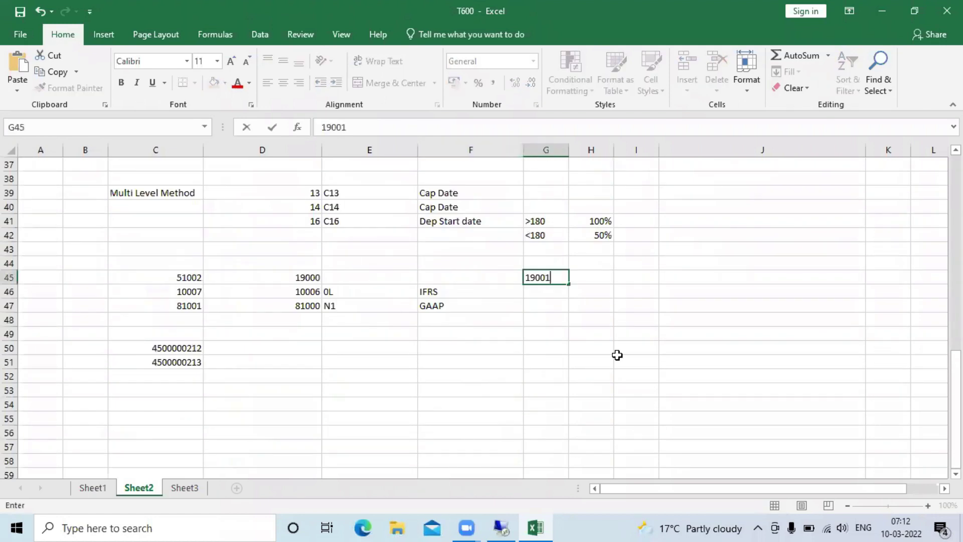
pyautogui.press('Tab')
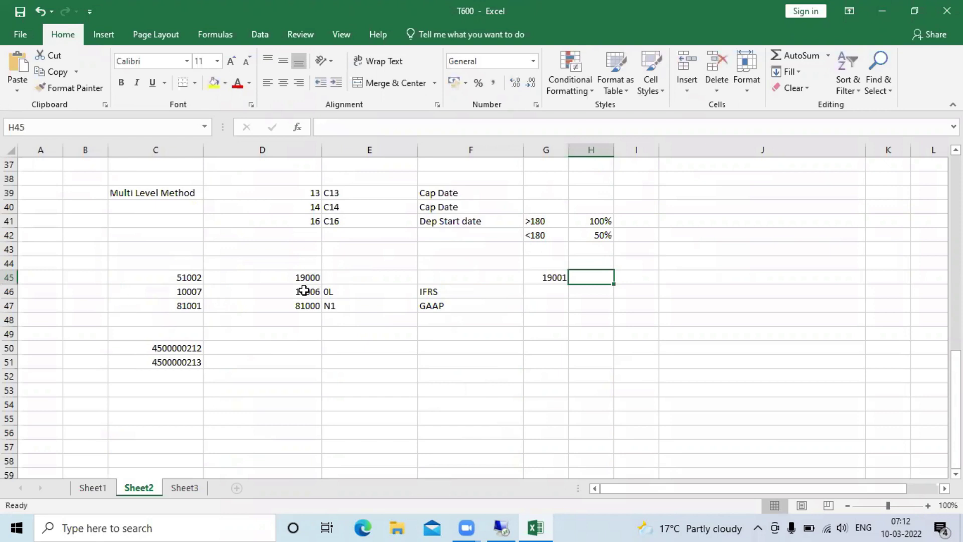
# - Record 10008 in G46 and 81002 in G47 beside the IFRS and GAAP rows
pyautogui.click(545, 291)
pyautogui.write('10008')
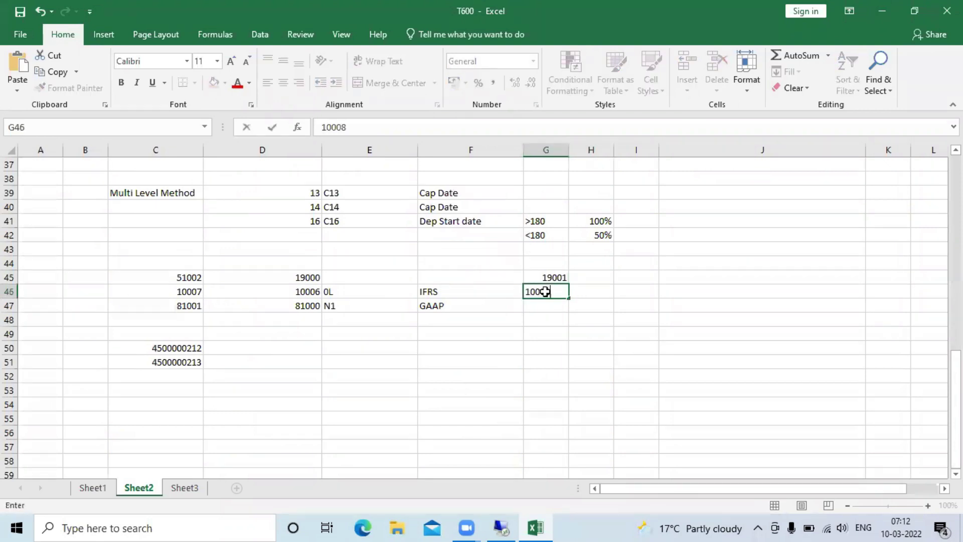
pyautogui.press('Tab')
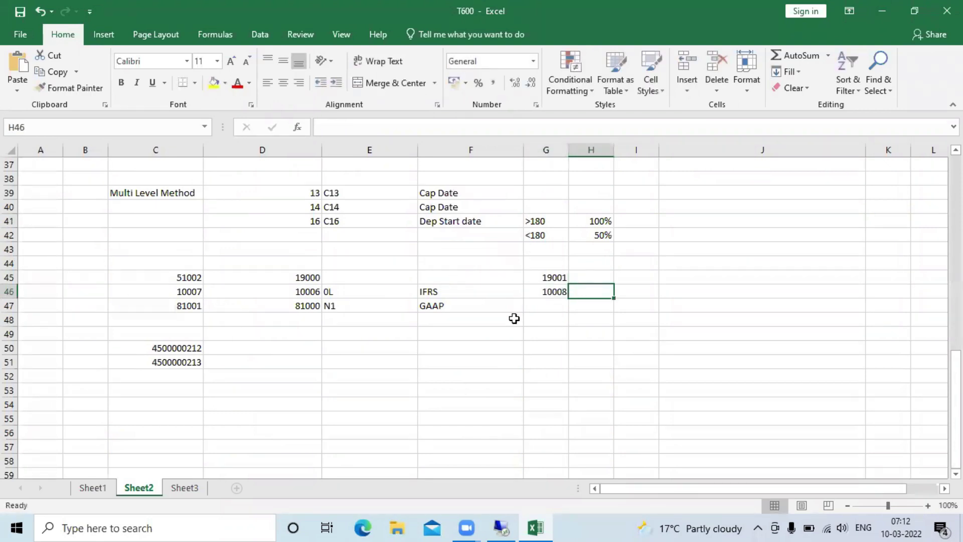
pyautogui.click(557, 304)
pyautogui.write('81002')
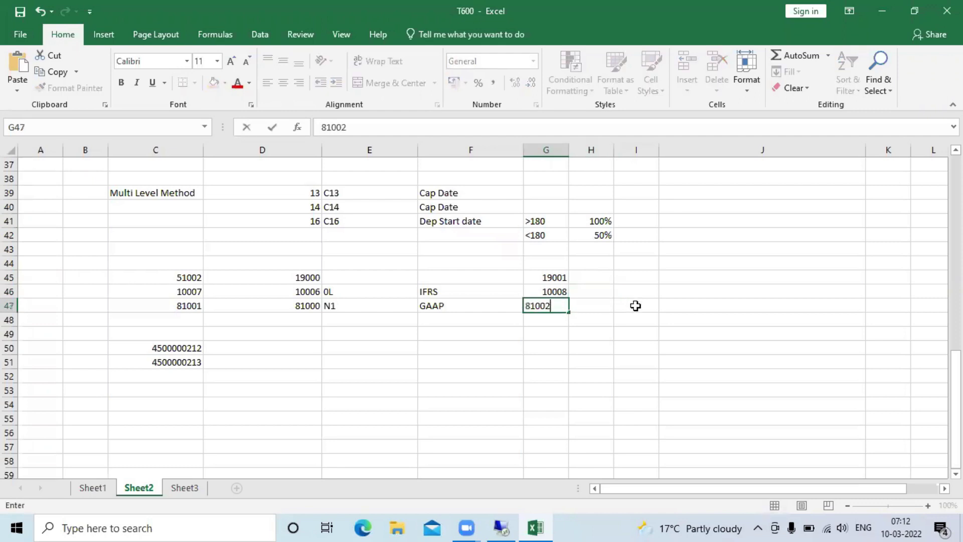
pyautogui.press('Tab')
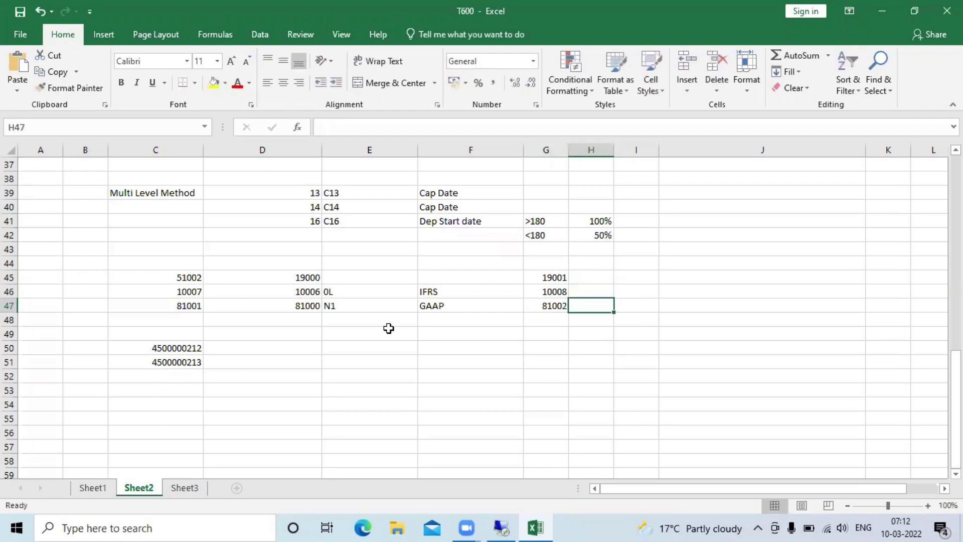
pyautogui.click(516, 524)
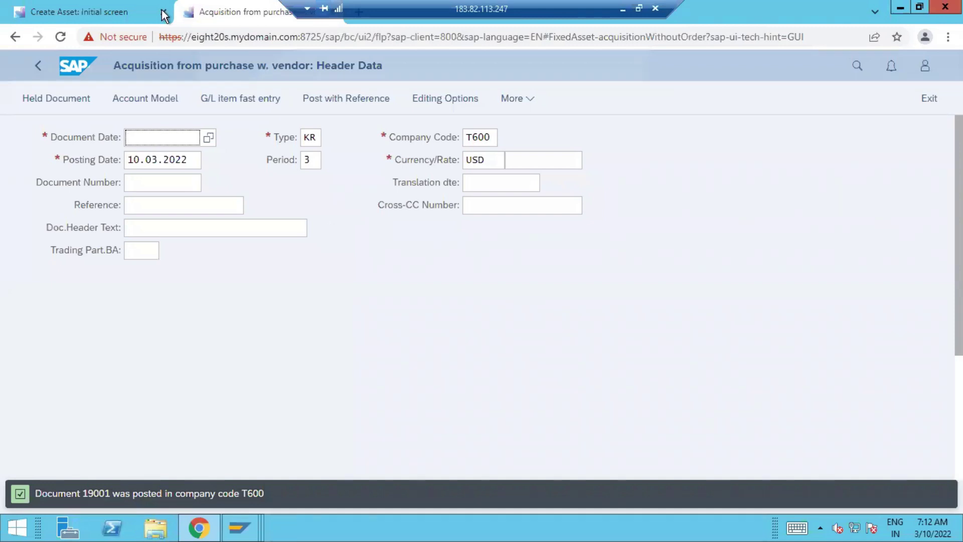
# - Search apps for '*post acquisition' and open Post Acquisition (Non-Integrated) – With Automatic Offsetting Entry
pyautogui.click(857, 65)
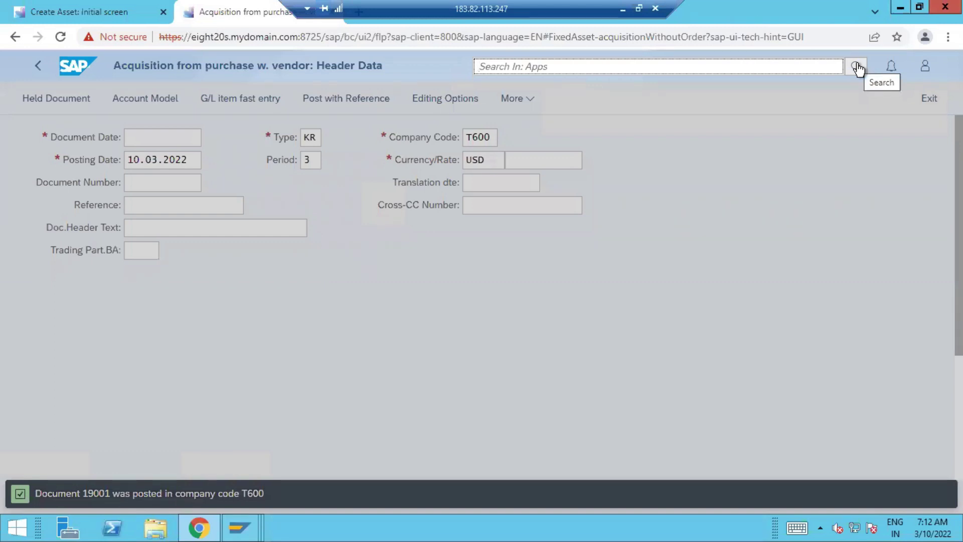
pyautogui.write('*psot')
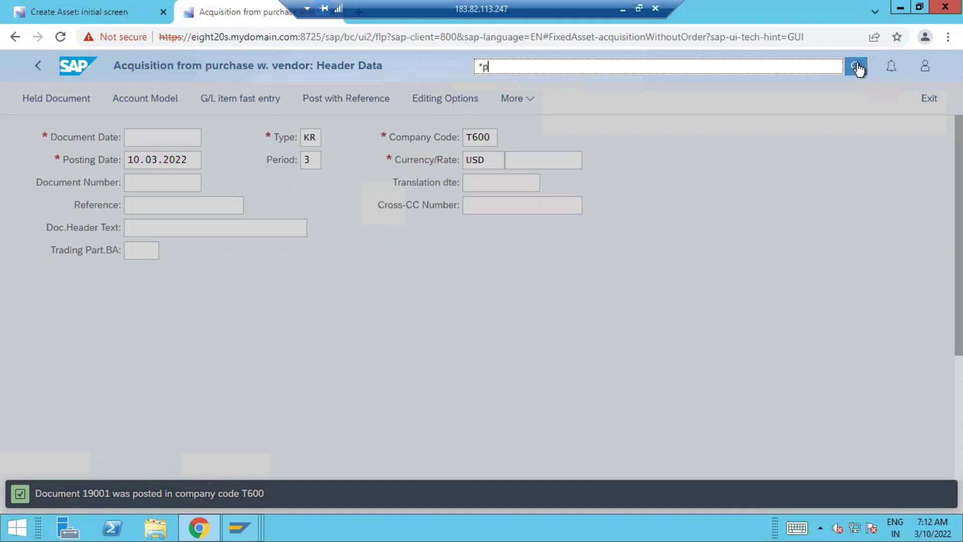
pyautogui.press('BackSpace')
pyautogui.press('BackSpace')
pyautogui.press('BackSpace')
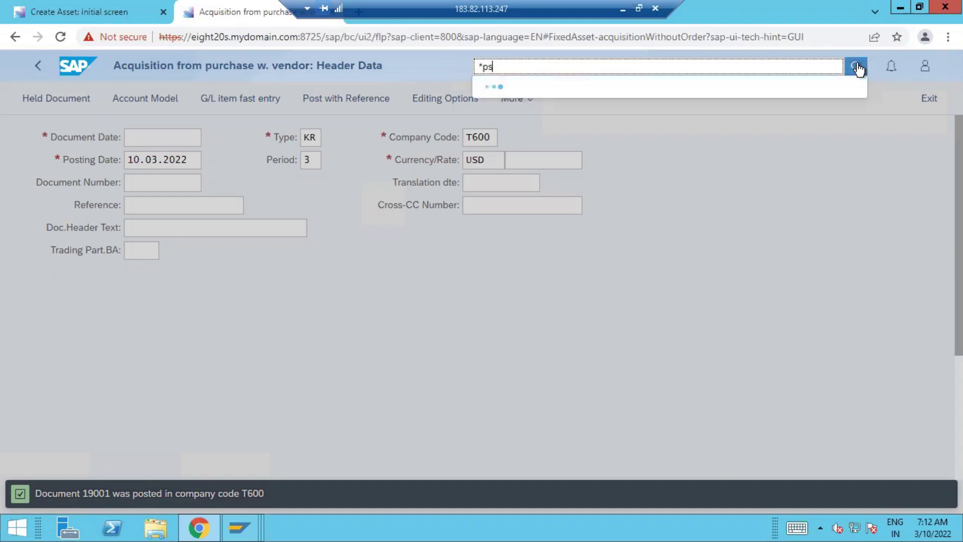
pyautogui.write('ost acqui')
pyautogui.press('BackSpace')
pyautogui.press('BackSpace')
pyautogui.press('BackSpace')
pyautogui.press('BackSpace')
pyautogui.press('BackSpace')
pyautogui.press('BackSpace')
pyautogui.write('acq')
pyautogui.write('uisition')
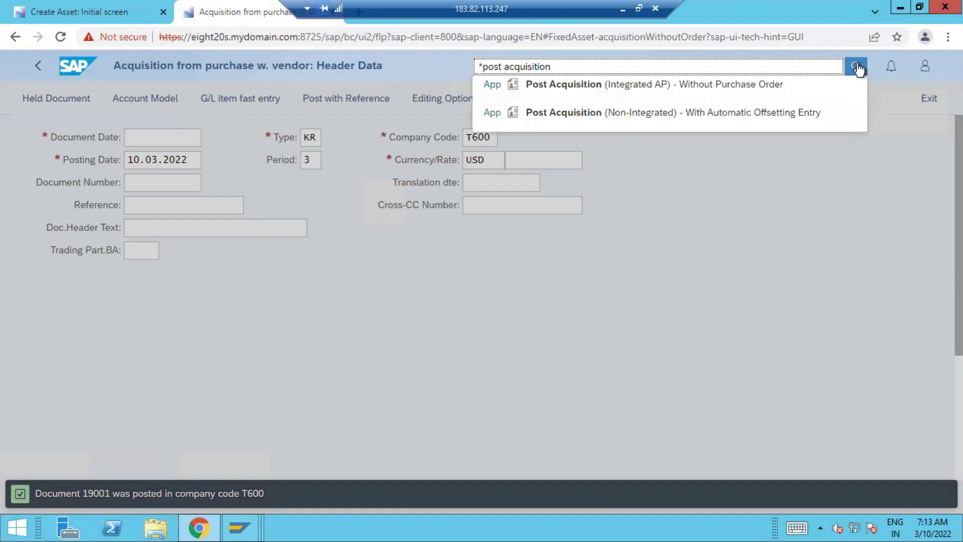
pyautogui.click(630, 110)
pyautogui.click(561, 132)
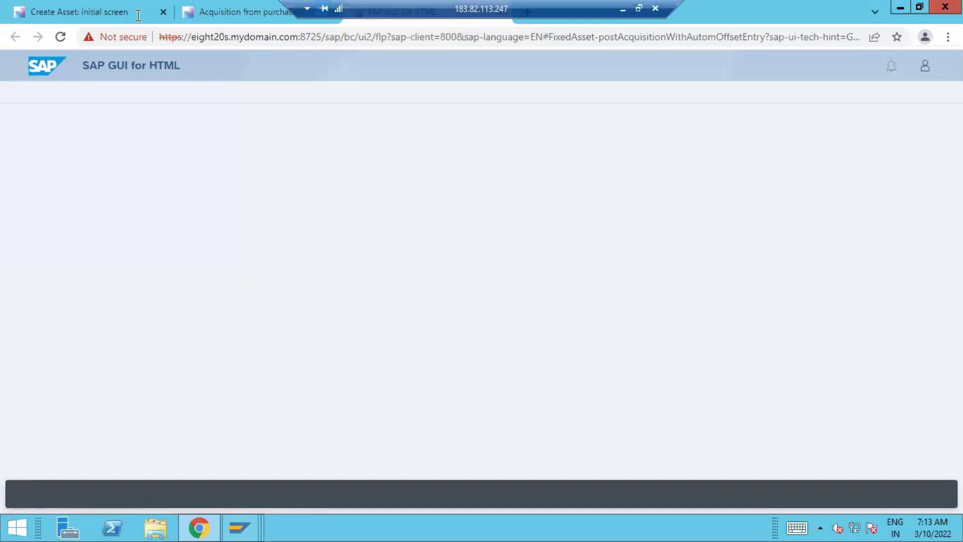
# - For asset 1001, set the document date to 03.03.2022 from the calendar
pyautogui.click(162, 12)
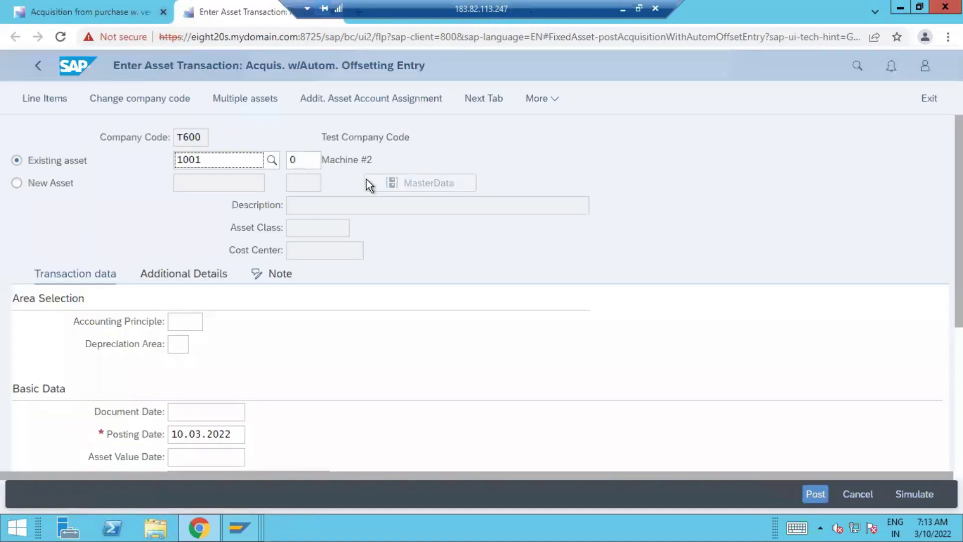
pyautogui.click(217, 159)
pyautogui.click(185, 322)
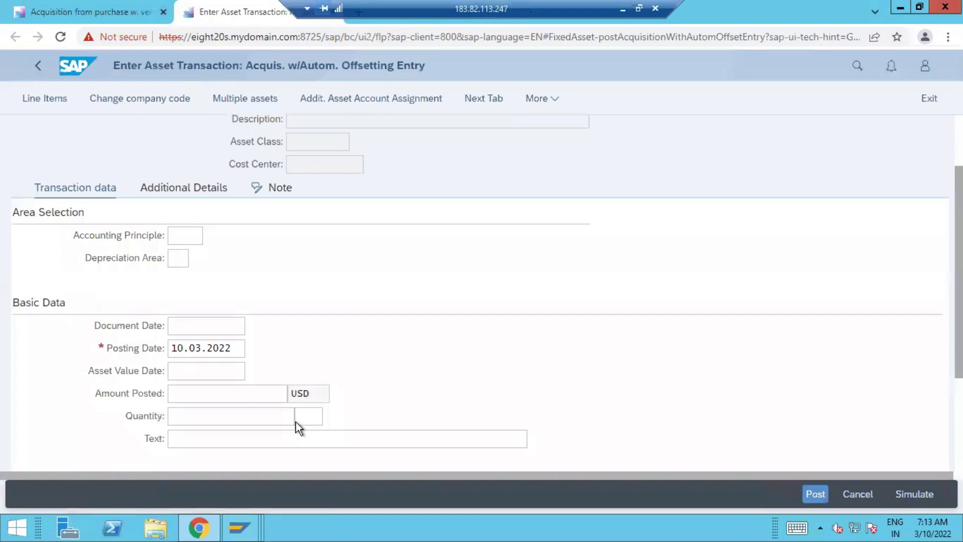
pyautogui.click(213, 370)
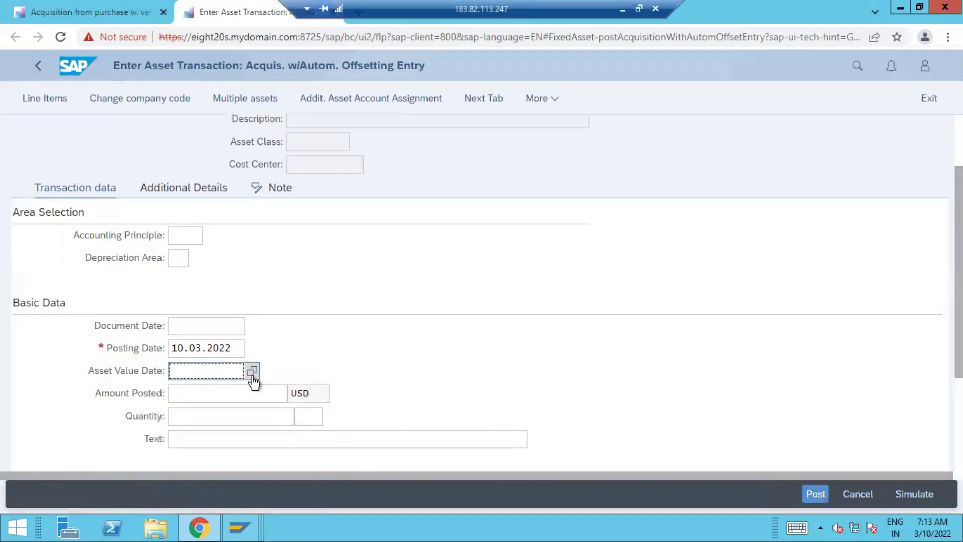
pyautogui.click(233, 323)
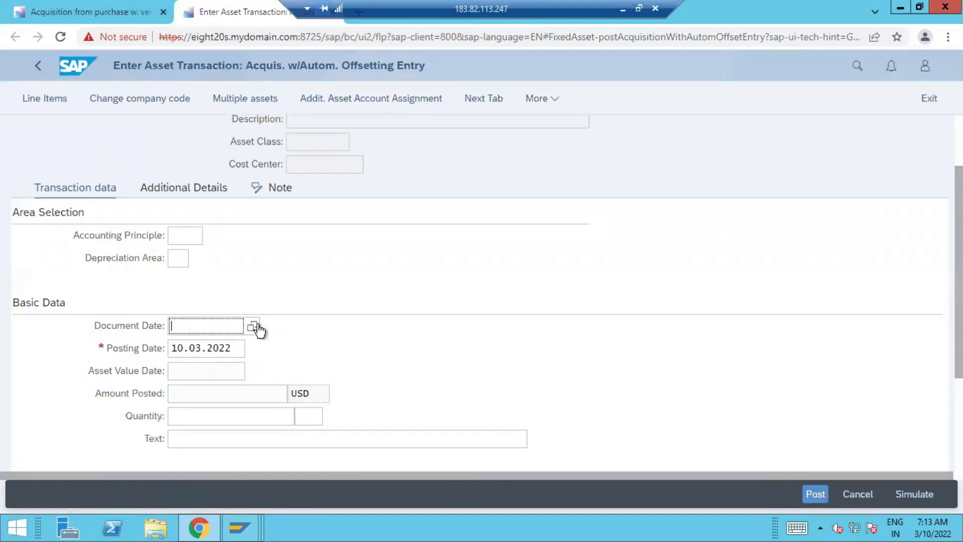
pyautogui.click(252, 325)
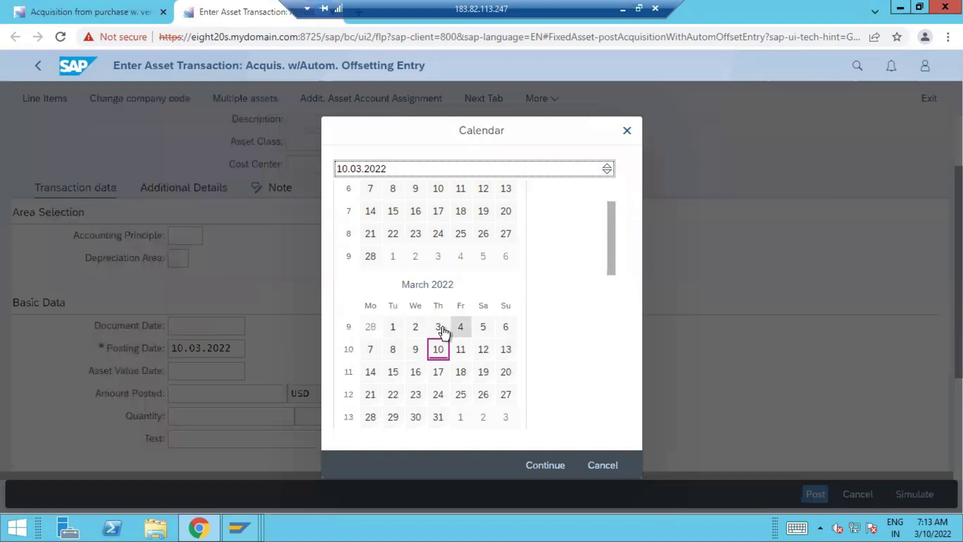
pyautogui.click(438, 326)
pyautogui.press('Return')
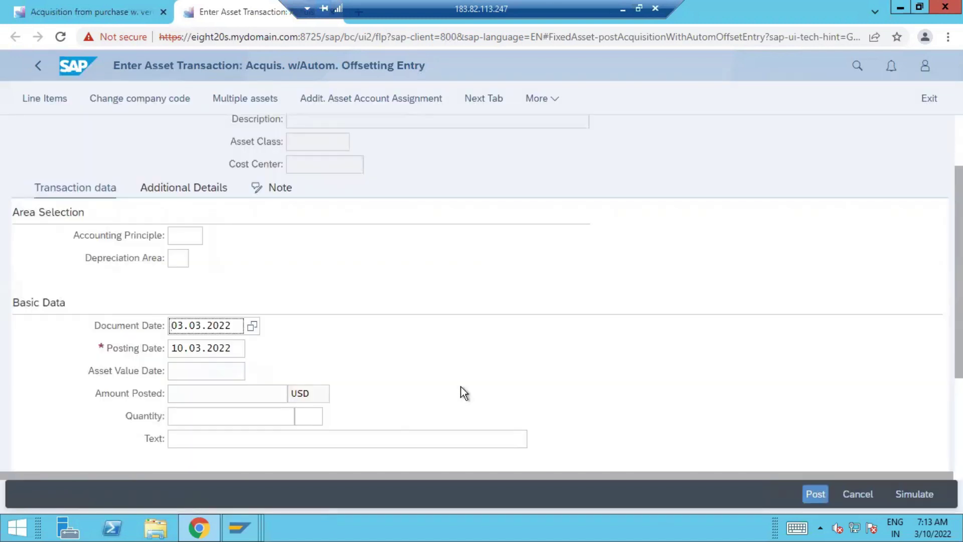
# - Copy 03.03.2022 into Asset Value Date, enter amount 2100, and post the acquisition
pyautogui.moveTo(230, 326); pyautogui.dragTo(9, 361)
pyautogui.hotkey('ctrl', 'c')
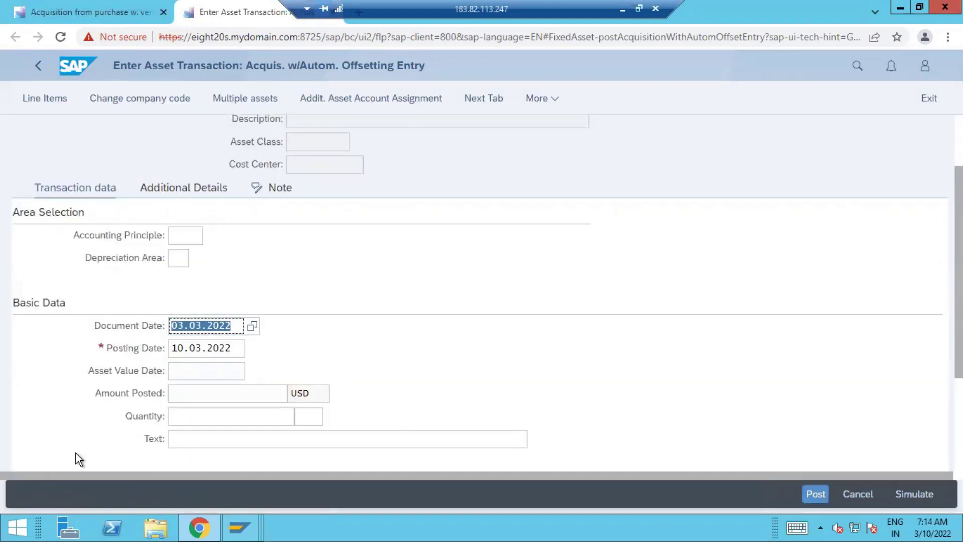
pyautogui.click(215, 370)
pyautogui.hotkey('ctrl', 'v')
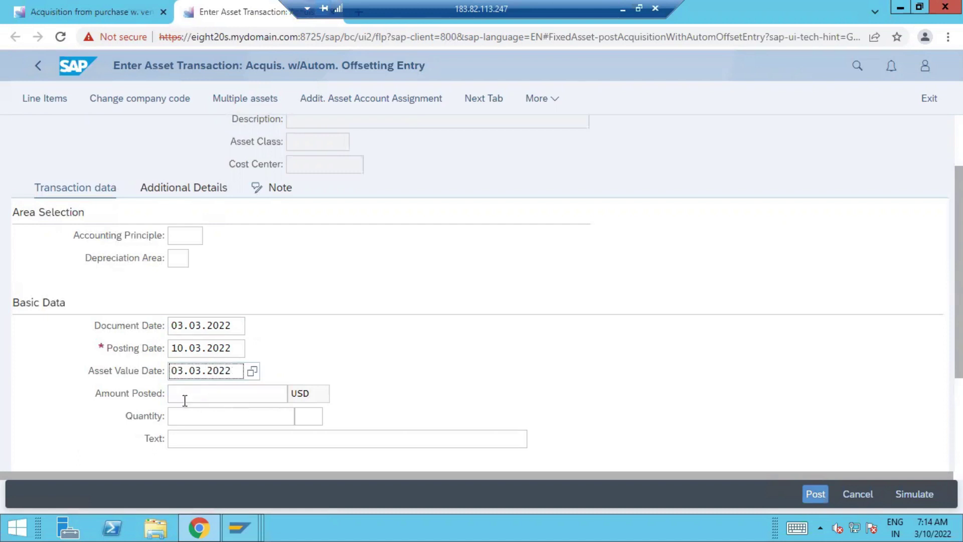
pyautogui.click(206, 391)
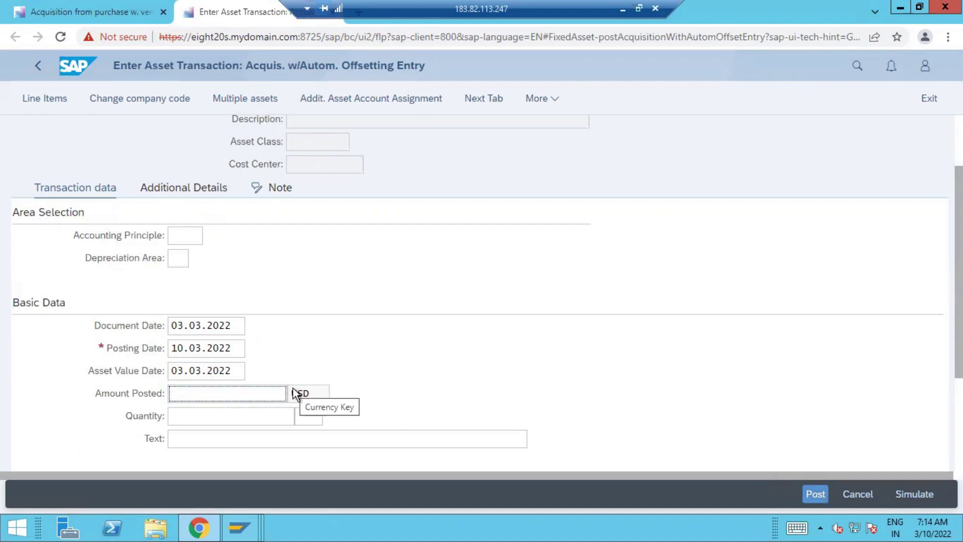
pyautogui.write('2100')
pyautogui.press('Tab')
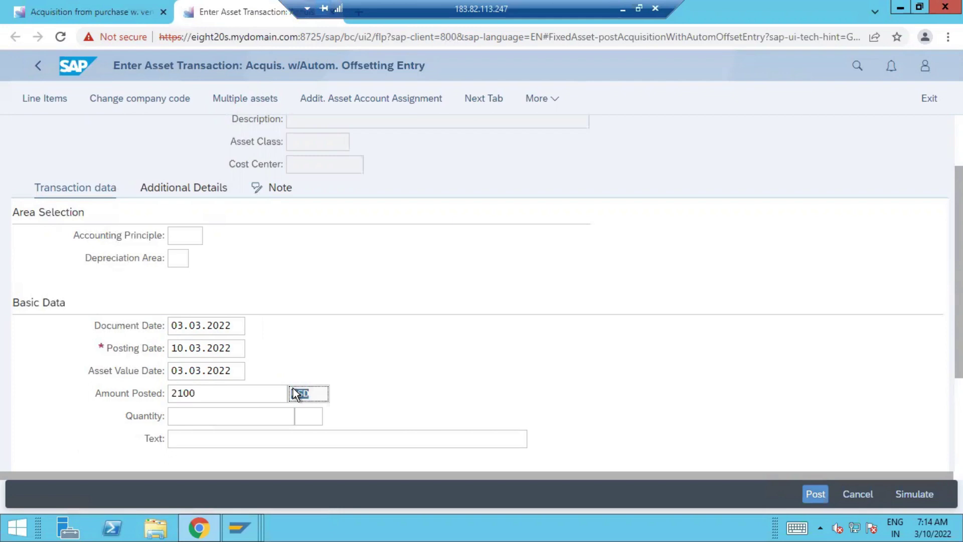
pyautogui.click(815, 495)
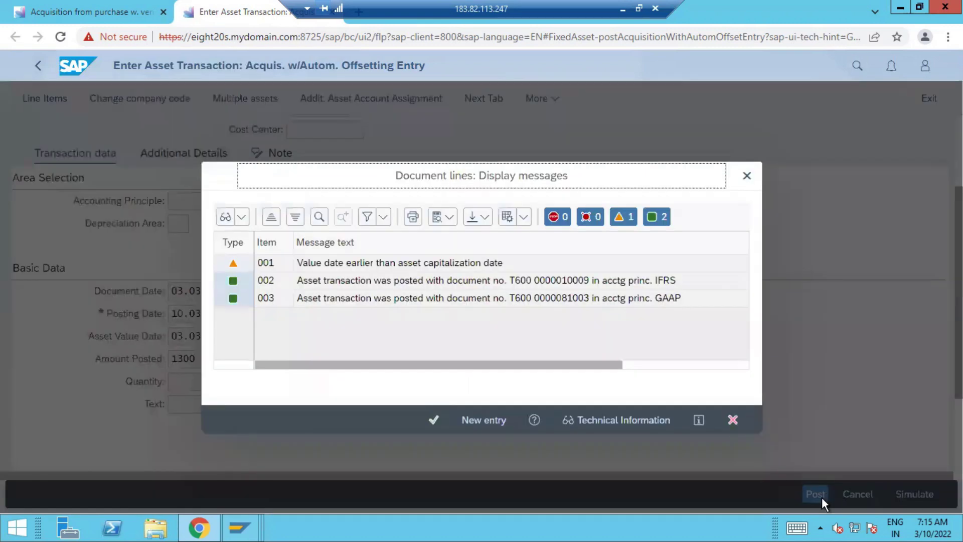
# - Dismiss the posting messages, close the old vendor acquisition tab and return to the launchpad home
pyautogui.click(438, 424)
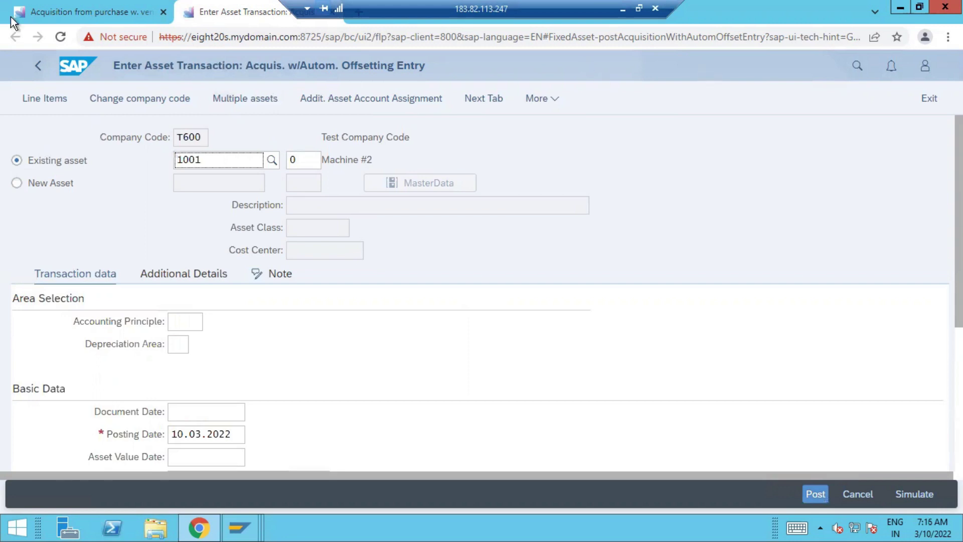
pyautogui.click(163, 12)
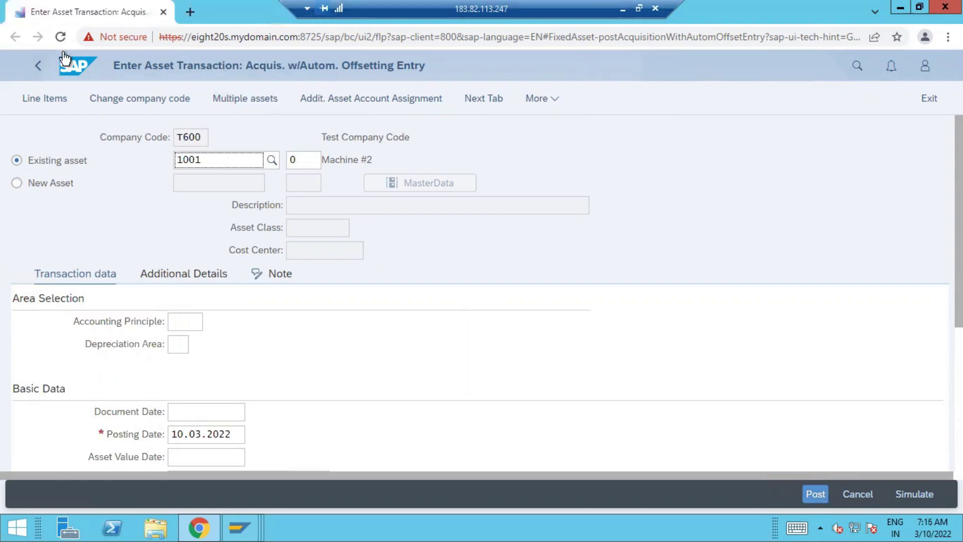
pyautogui.click(79, 67)
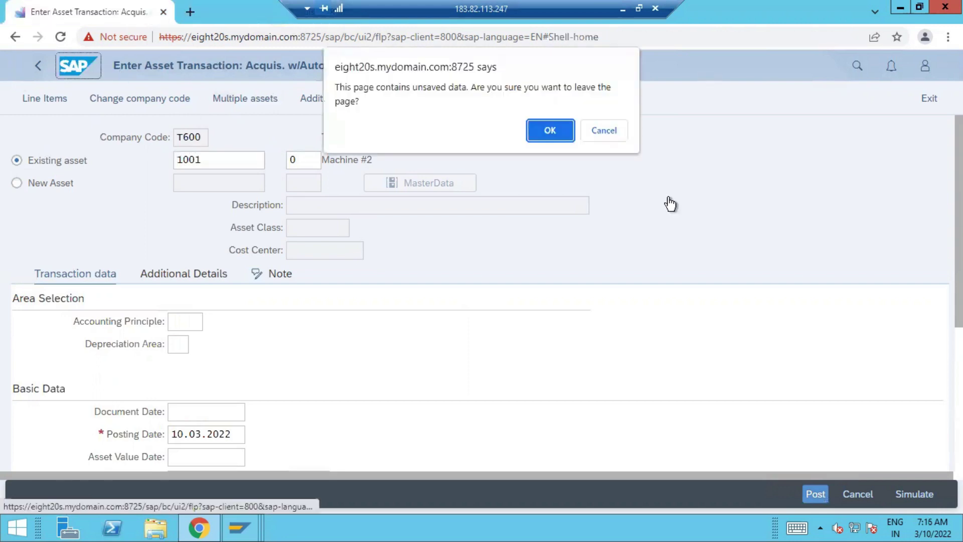
pyautogui.click(542, 131)
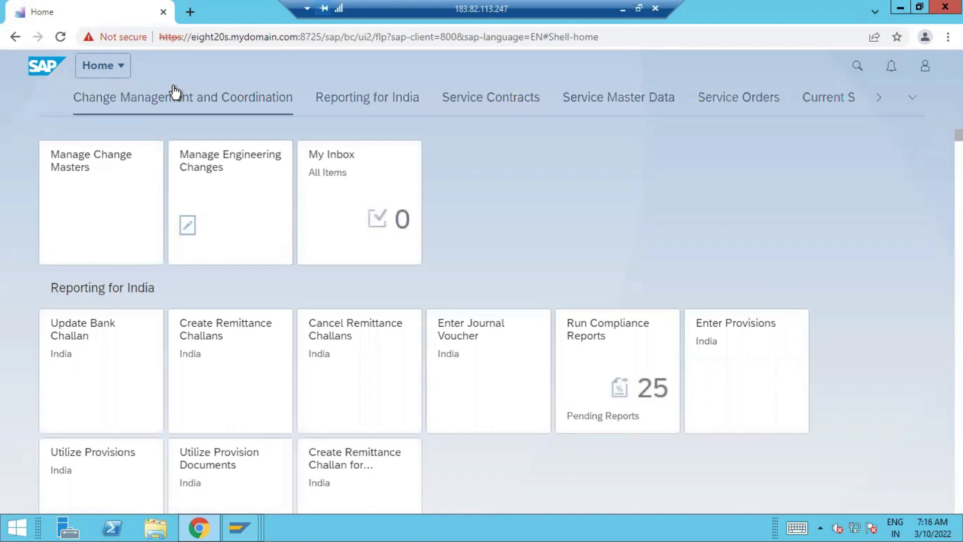
# - Search the launchpad apps for '*asset', listing 29 asset-related apps
pyautogui.click(856, 69)
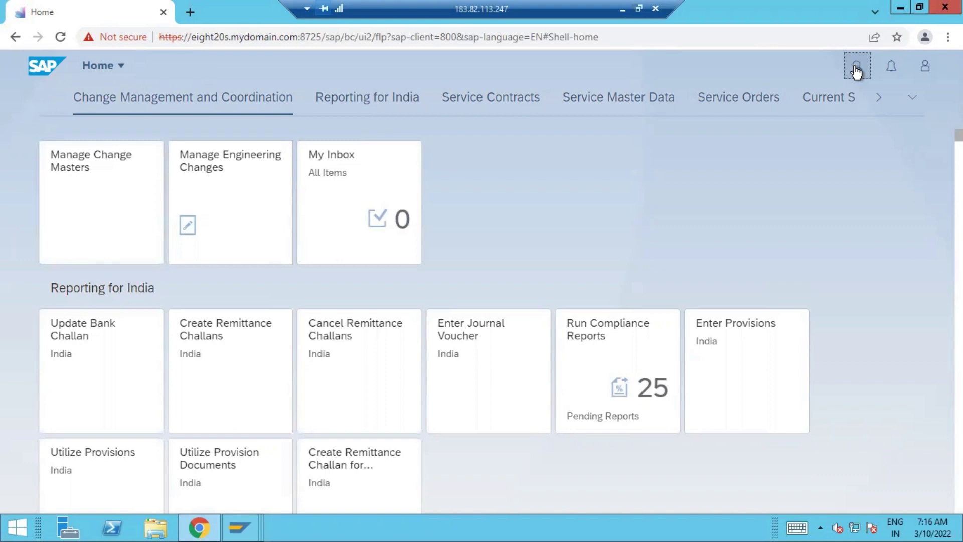
pyautogui.click(856, 69)
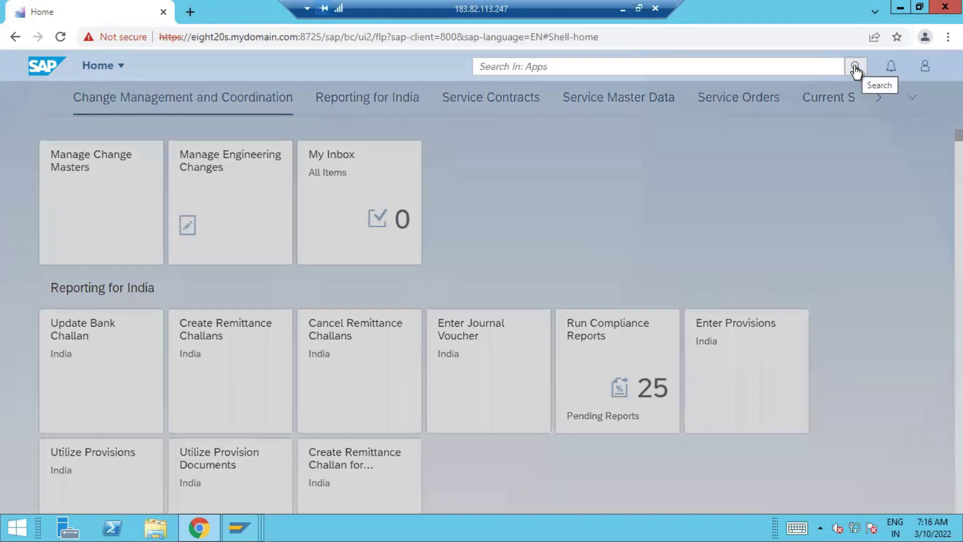
pyautogui.click(497, 61)
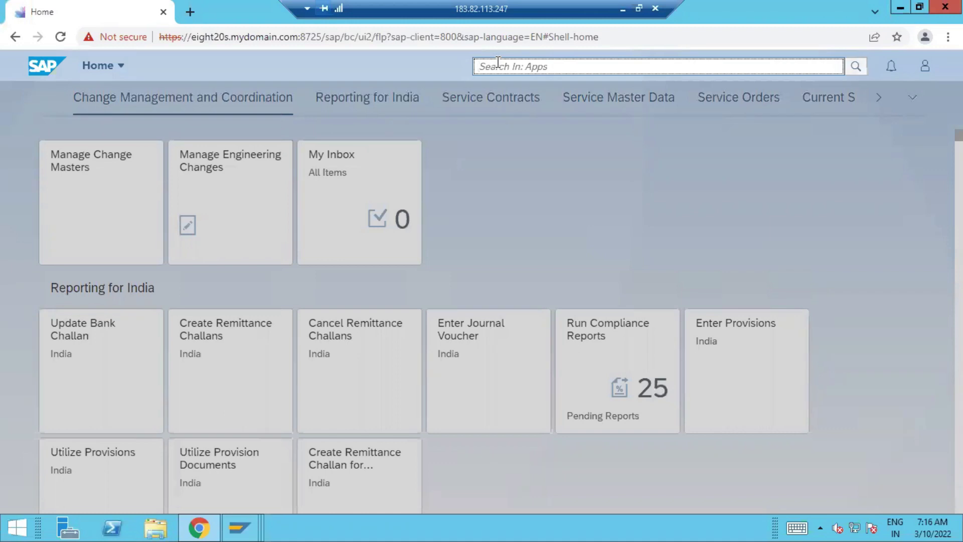
pyautogui.write('*asset')
pyautogui.click(857, 67)
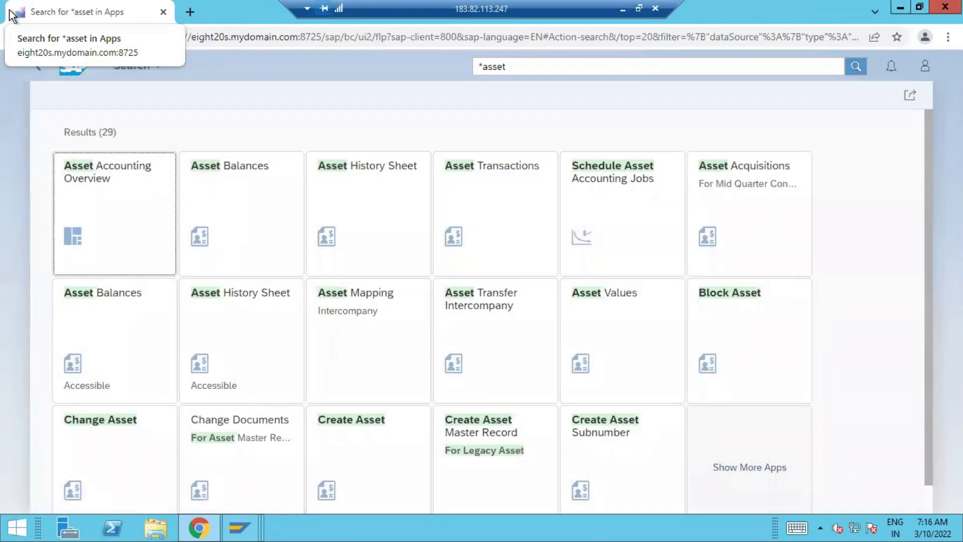
# - Open Asset Accounting Overview and enter currency type 10, fiscal year 2022, period 3, company code T600
pyautogui.click(137, 198)
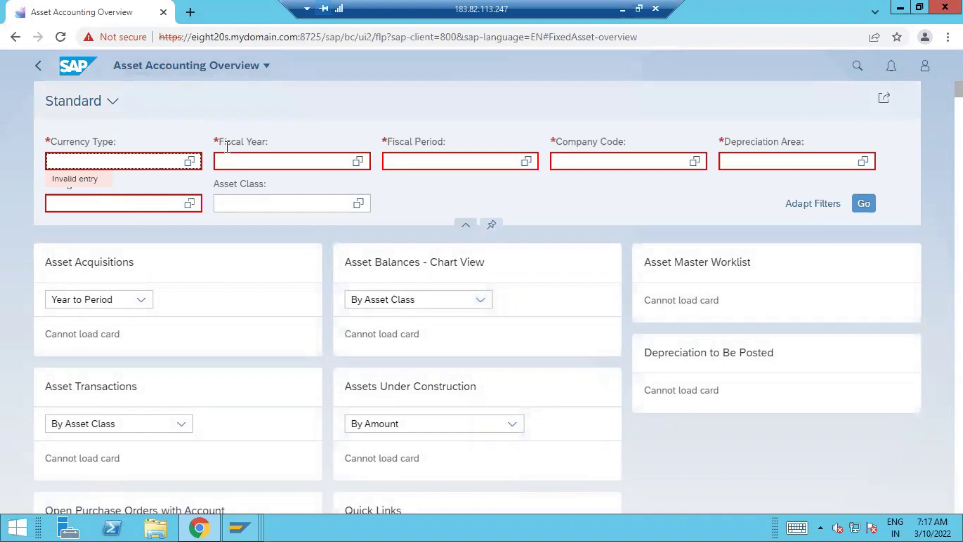
pyautogui.write('10')
pyautogui.press('Tab')
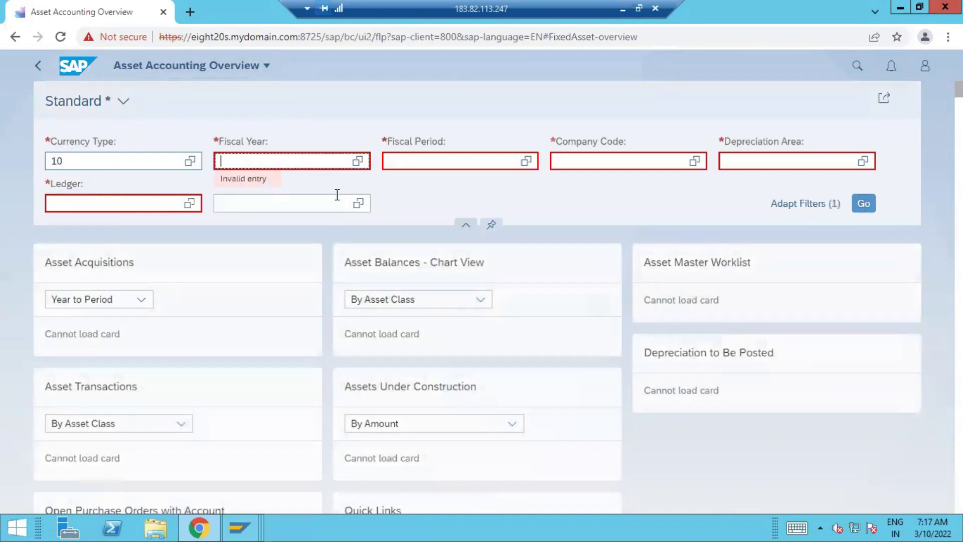
pyautogui.write('2022')
pyautogui.press('Tab')
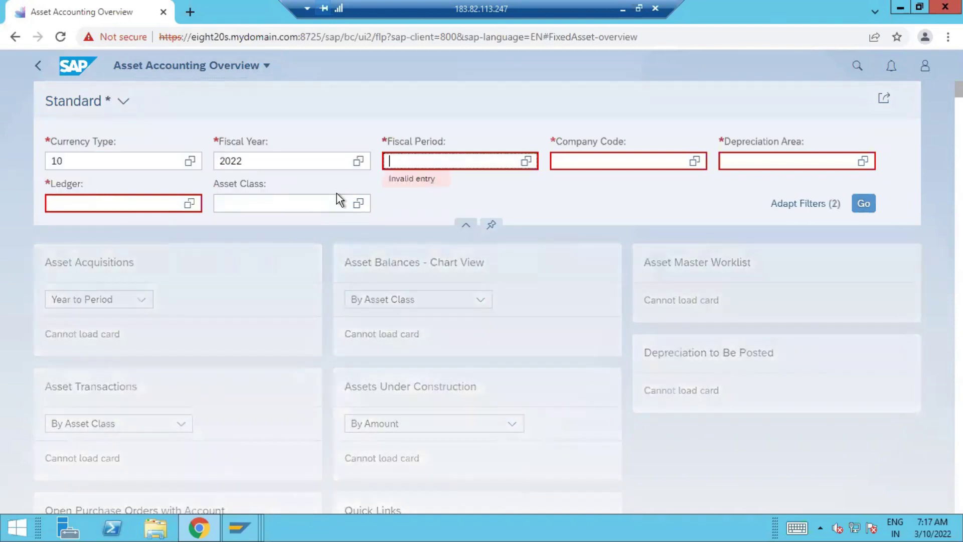
pyautogui.write('3')
pyautogui.press('Tab')
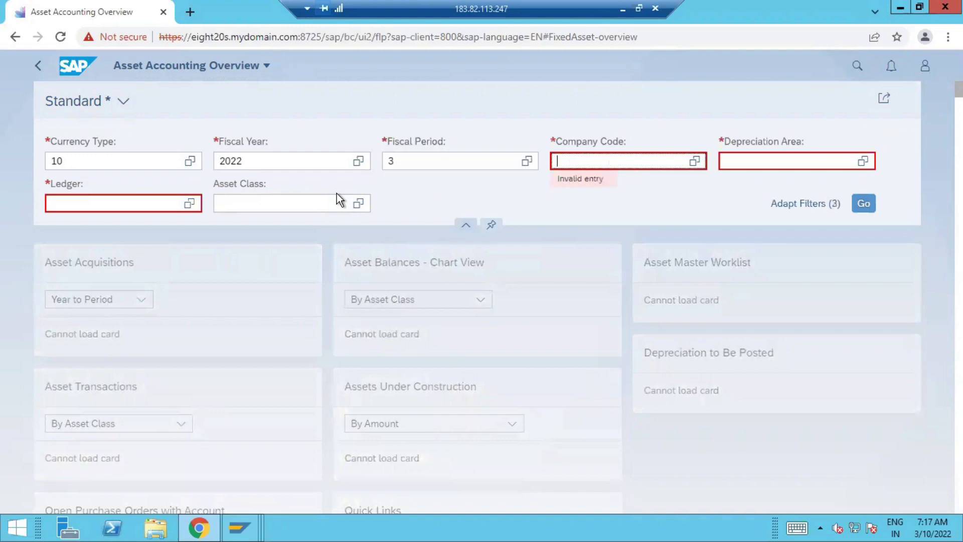
pyautogui.write('T600')
pyautogui.press('Tab')
pyautogui.hotkey('shift', 'Tab')
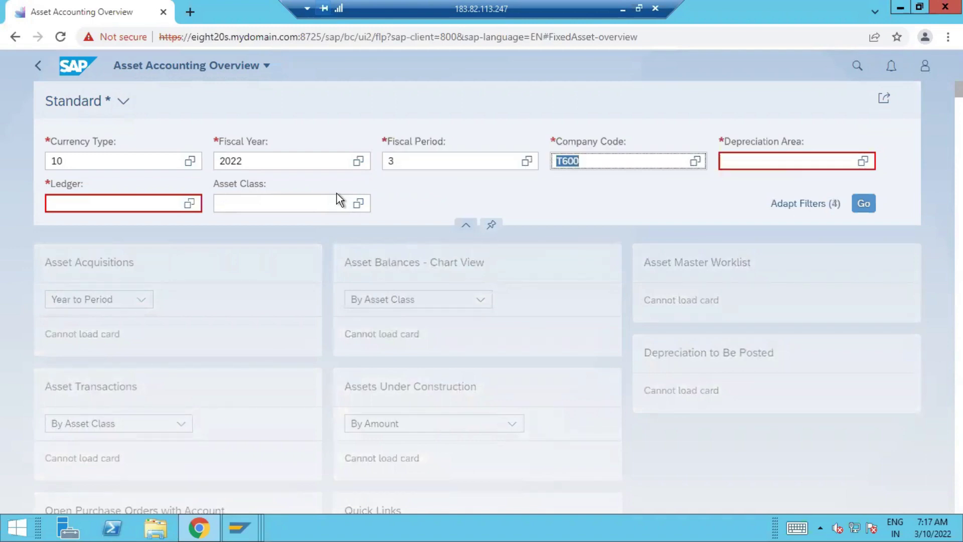
pyautogui.press('Tab')
# - Add depreciation area 01 and ledger 0L, then apply the filters to reload the cards
pyautogui.write('01')
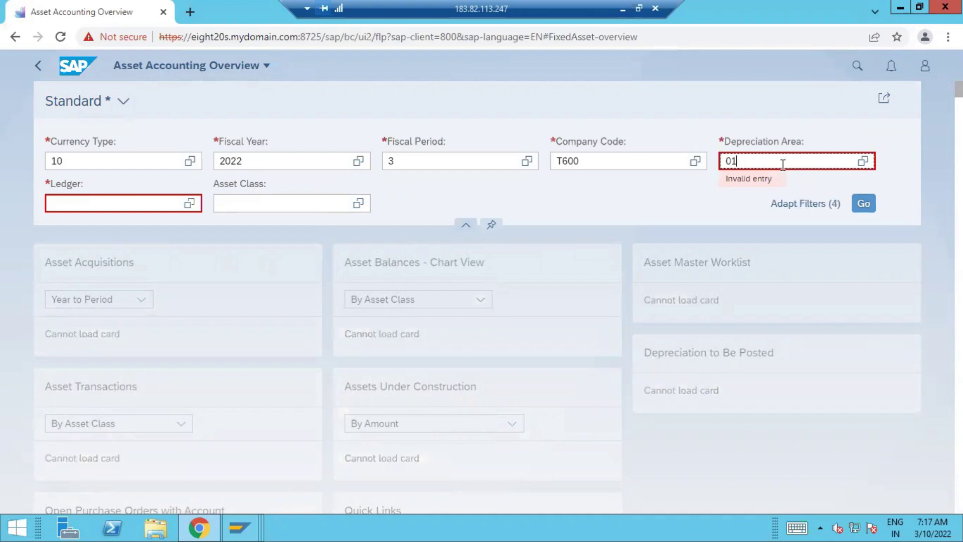
pyautogui.click(115, 208)
pyautogui.write('0L')
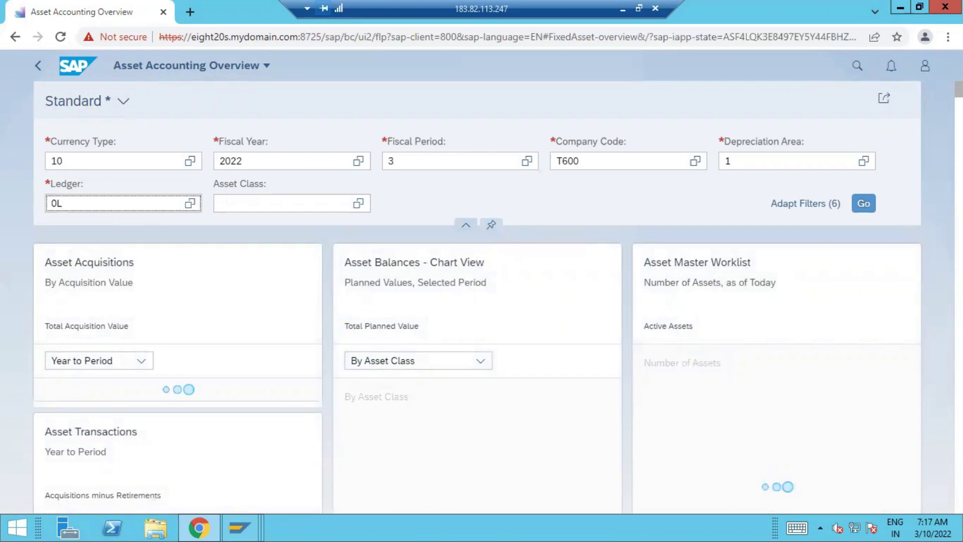
pyautogui.press('Return')
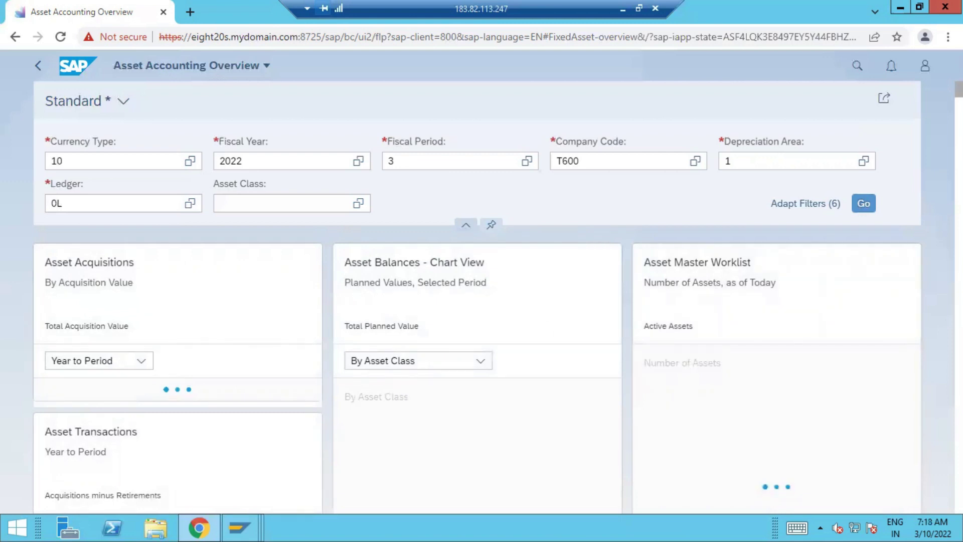
pyautogui.scroll(-5, 476, 321)
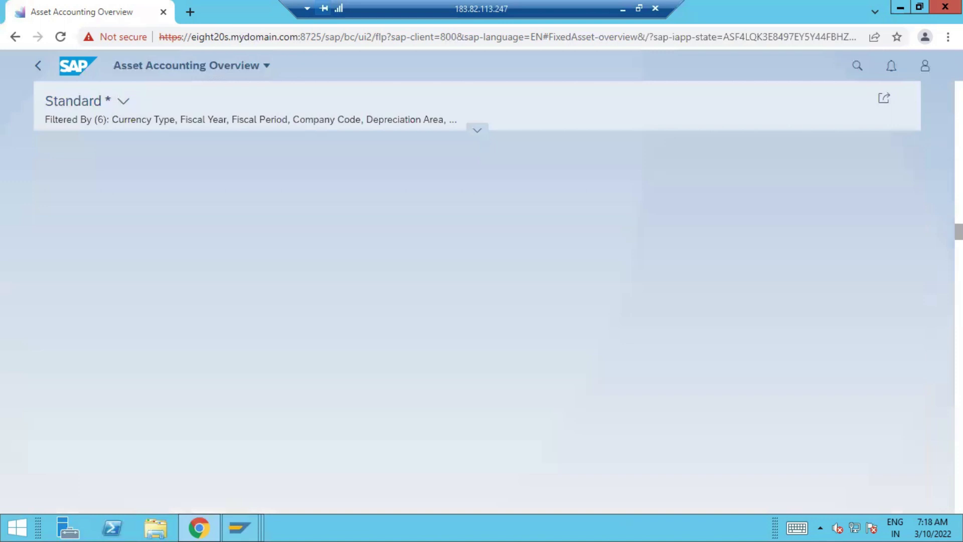
pyautogui.scroll(5, 476, 321)
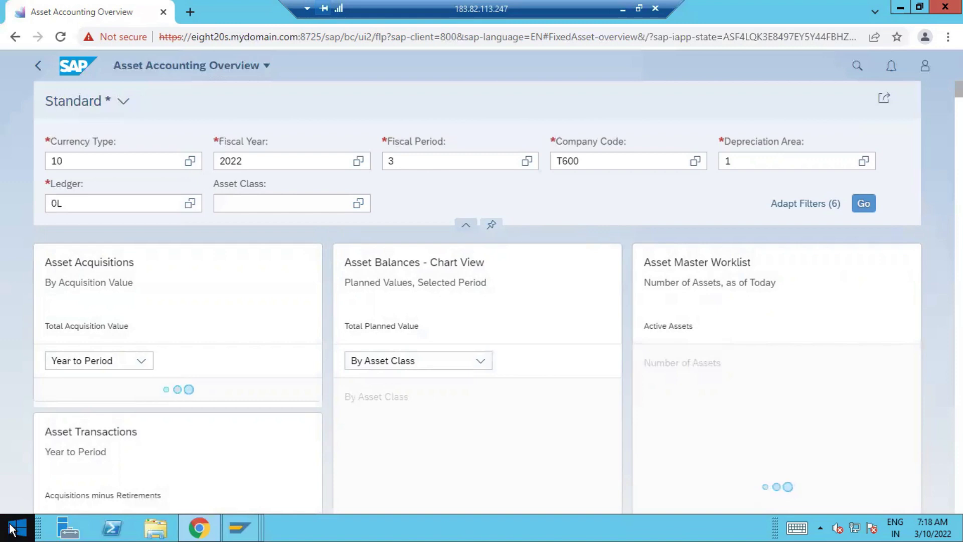
# - In Asset Explorer, show area 01 book depreciation and switch to asset 1001
pyautogui.moveTo(264, 529)
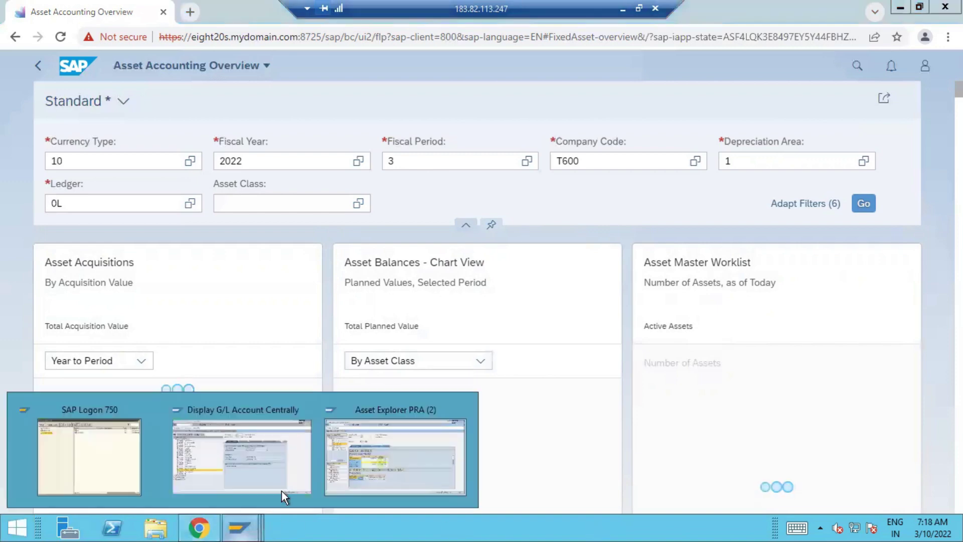
pyautogui.click(390, 430)
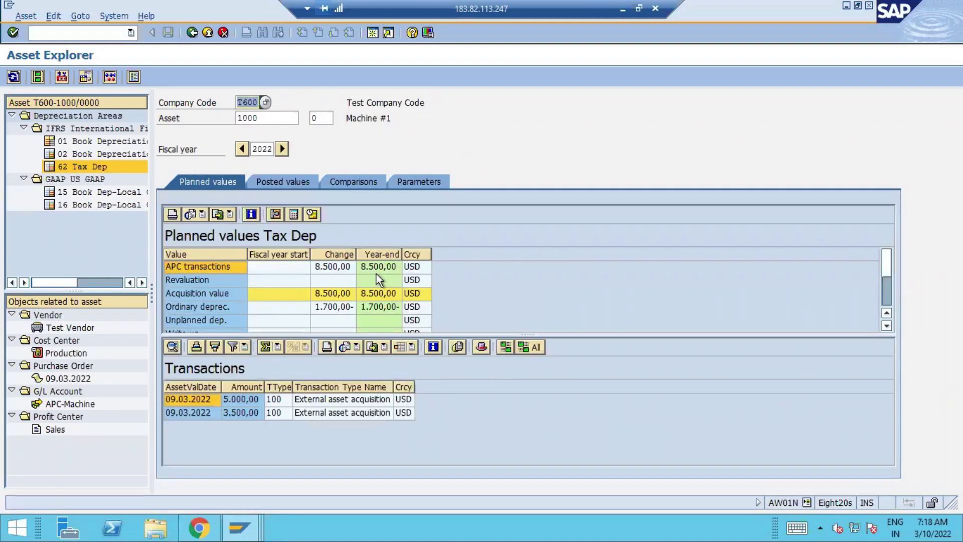
pyautogui.click(103, 141)
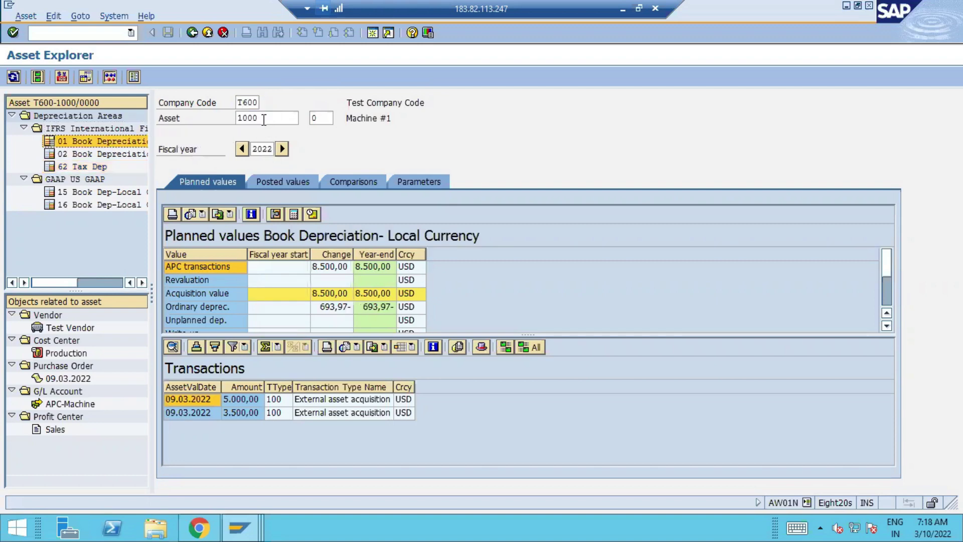
pyautogui.write('1001')
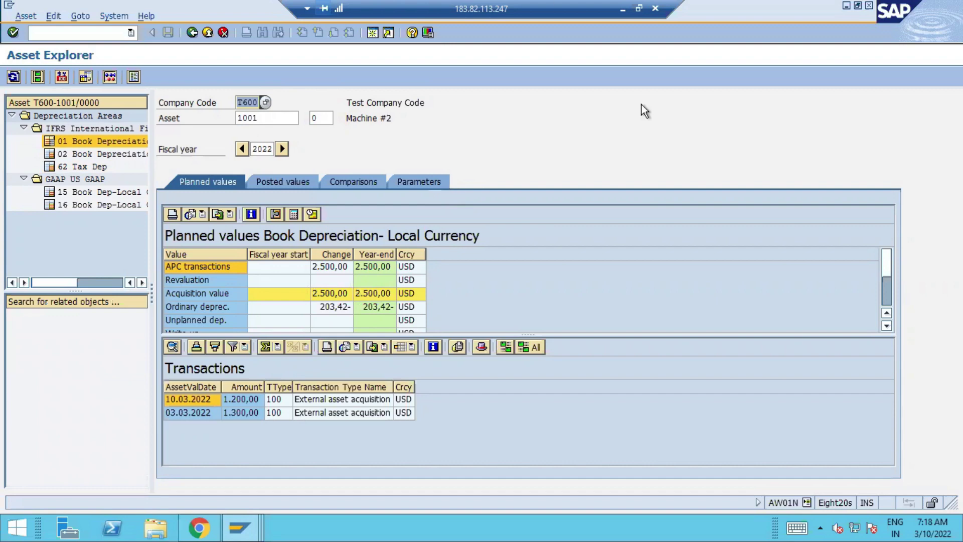
# - Enter /nar01 to open the Asset Balances report selection screen
pyautogui.click(76, 31)
pyautogui.write('/nar01')
pyautogui.press('Return')
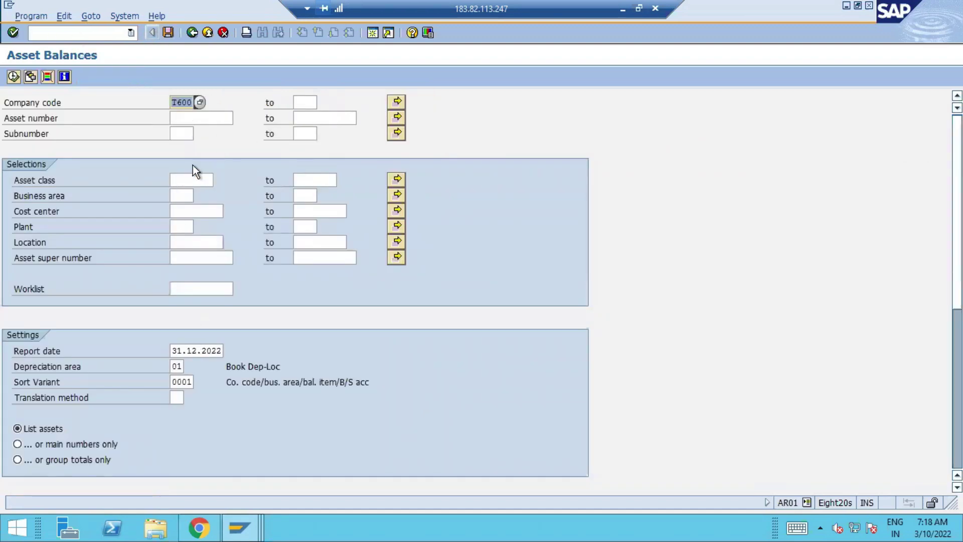
# - Run the Asset Balances report for asset class 106 in company code T600
pyautogui.click(195, 179)
pyautogui.write('106')
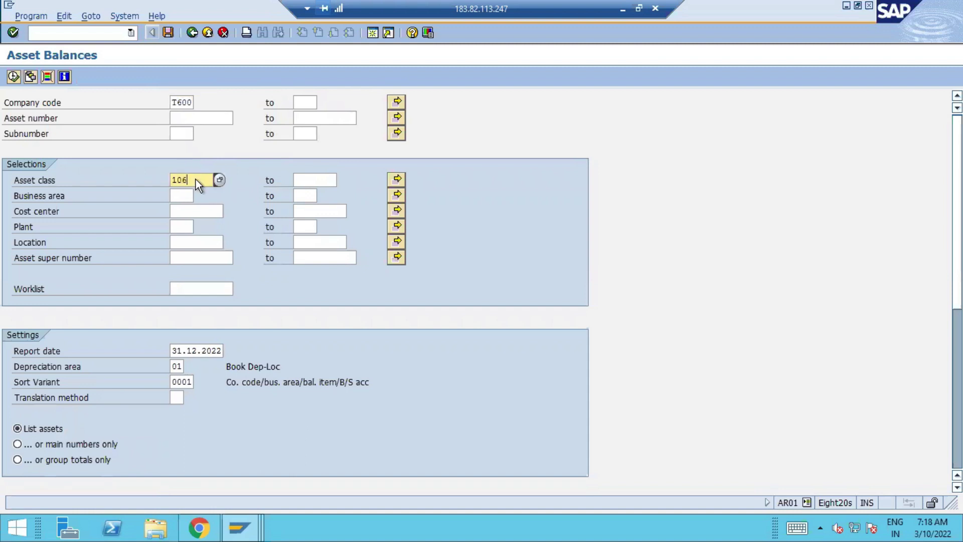
pyautogui.moveTo(195, 179); pyautogui.dragTo(181, 179)
pyautogui.click(17, 78)
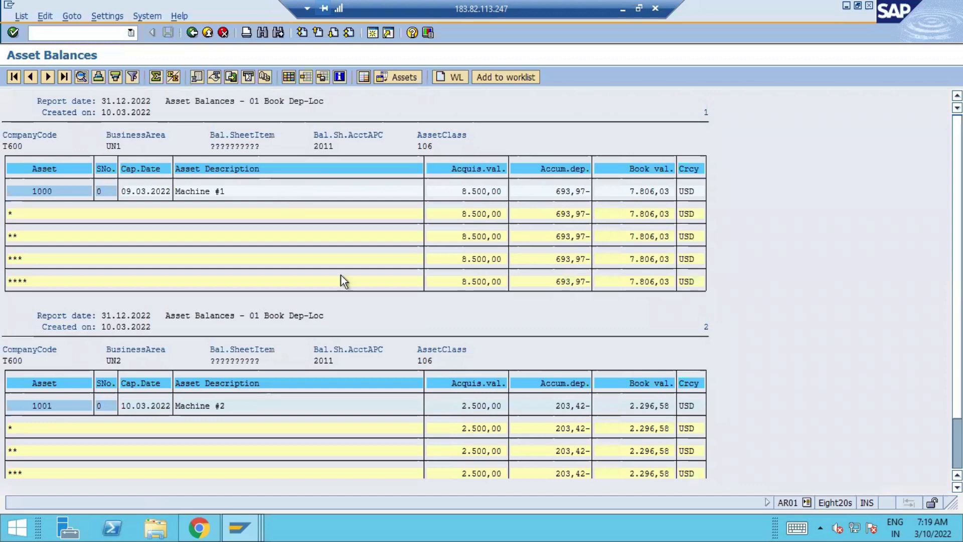
# - In a new session, run FAGLL03 for G/L account 2011 with All Items
pyautogui.click(378, 36)
pyautogui.write('fagll')
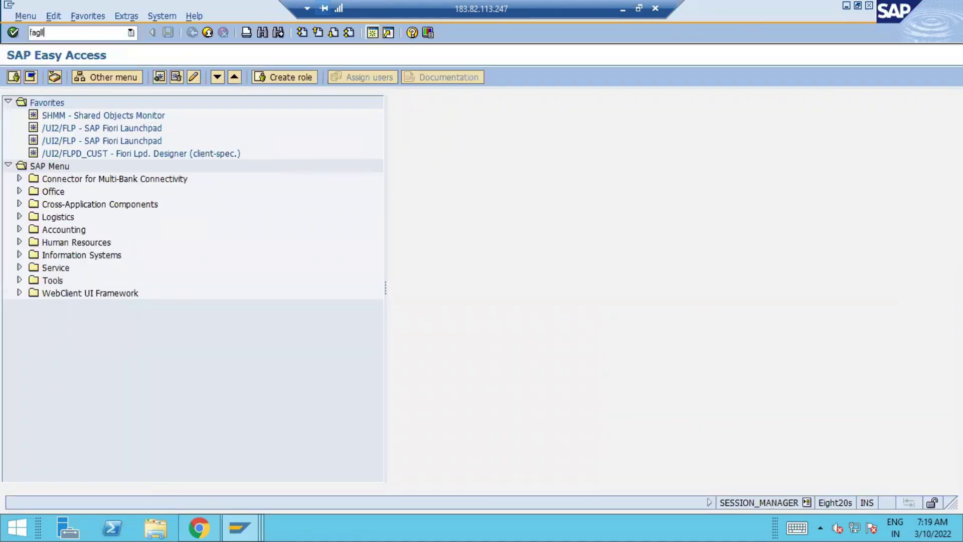
pyautogui.write('03')
pyautogui.press('Return')
pyautogui.moveTo(246, 527)
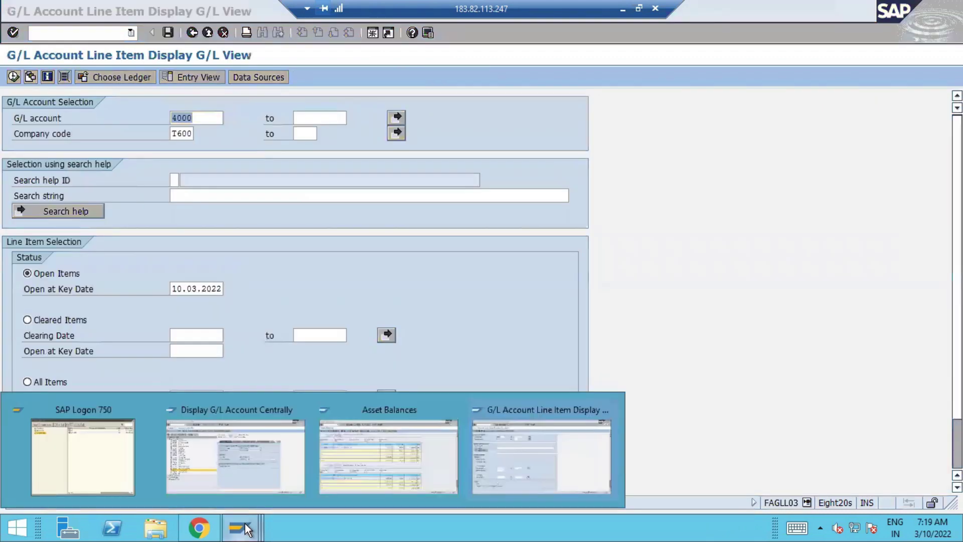
pyautogui.click(275, 464)
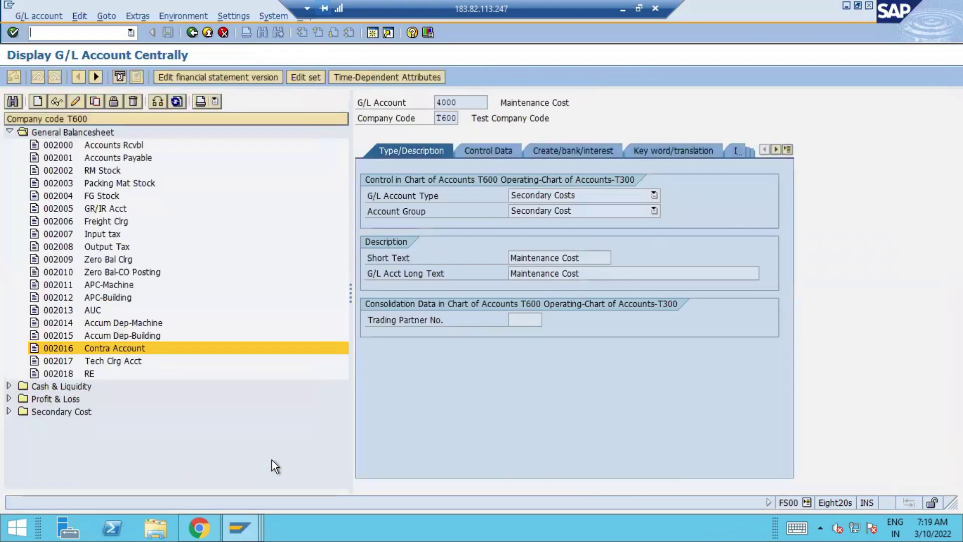
pyautogui.click(104, 281)
pyautogui.hotkey('alt', 'Tab')
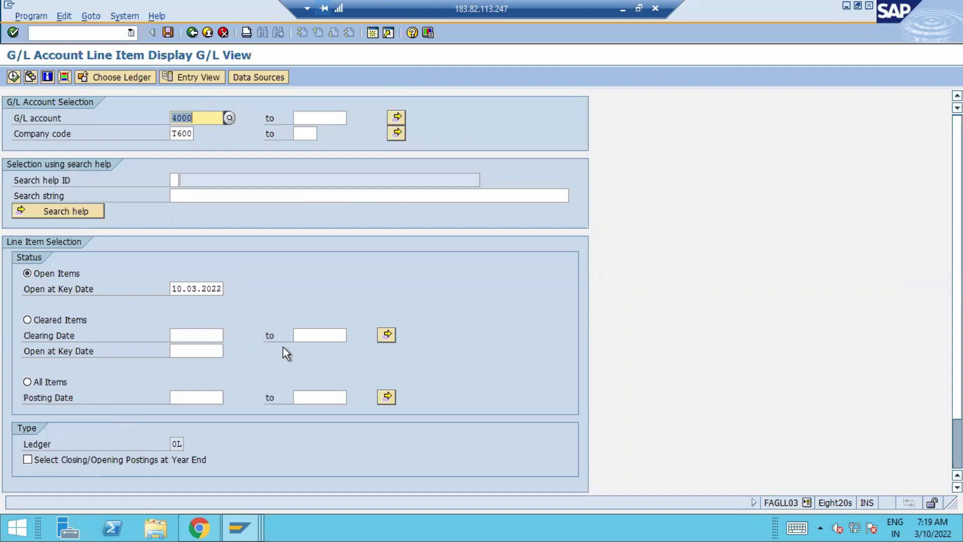
pyautogui.write('2011')
pyautogui.click(38, 381)
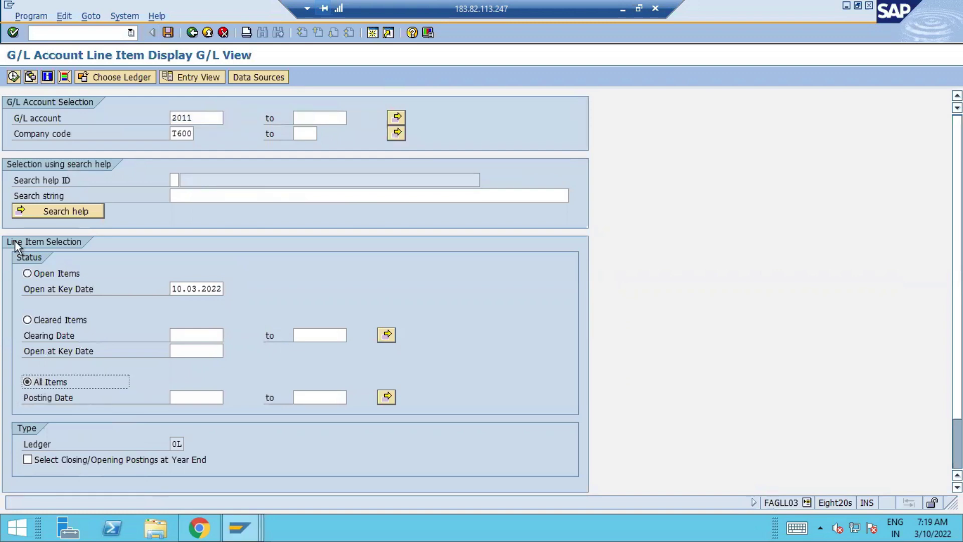
pyautogui.click(17, 78)
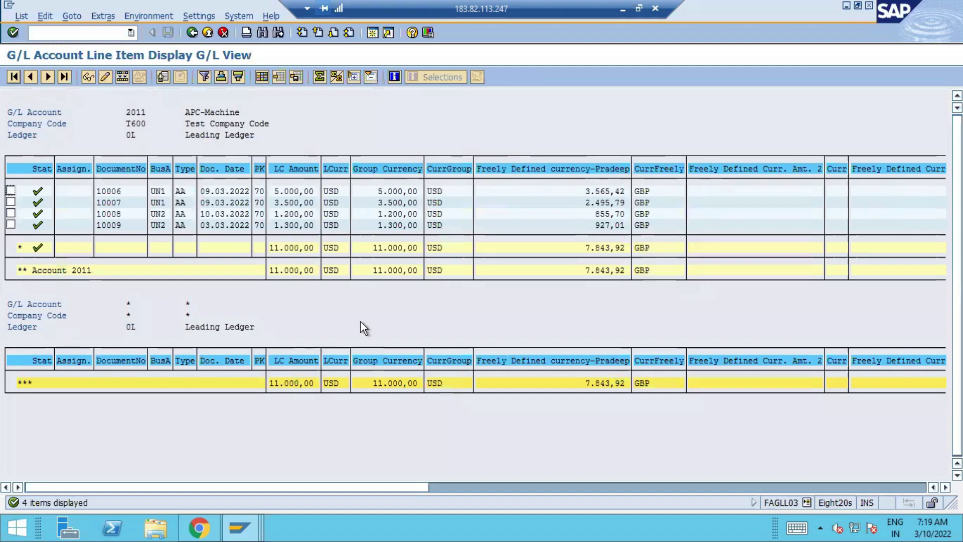
# - Switch back to the Asset Balances report and scroll to its grand total
pyautogui.hotkey('alt', 'Tab')
pyautogui.hotkey('alt', 'Tab')
pyautogui.moveTo(245, 522)
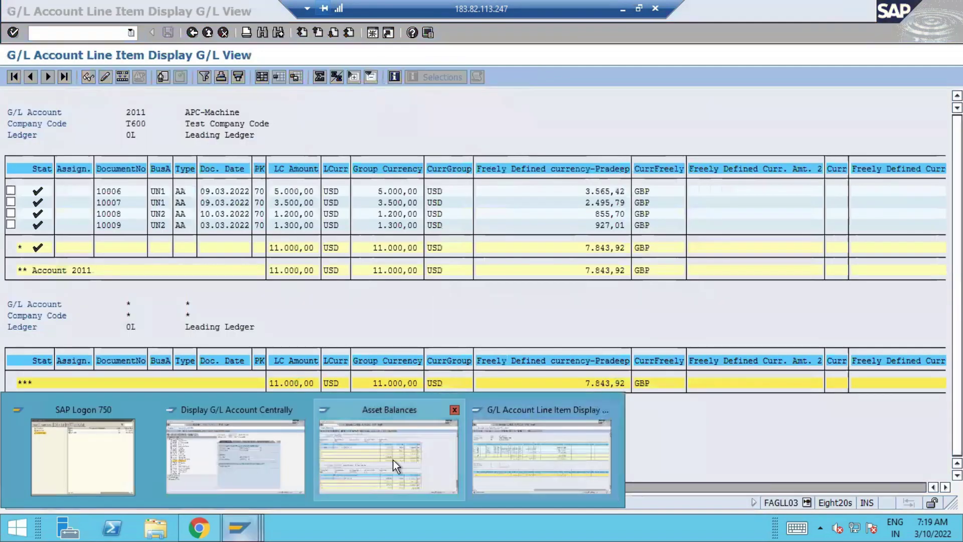
pyautogui.click(393, 460)
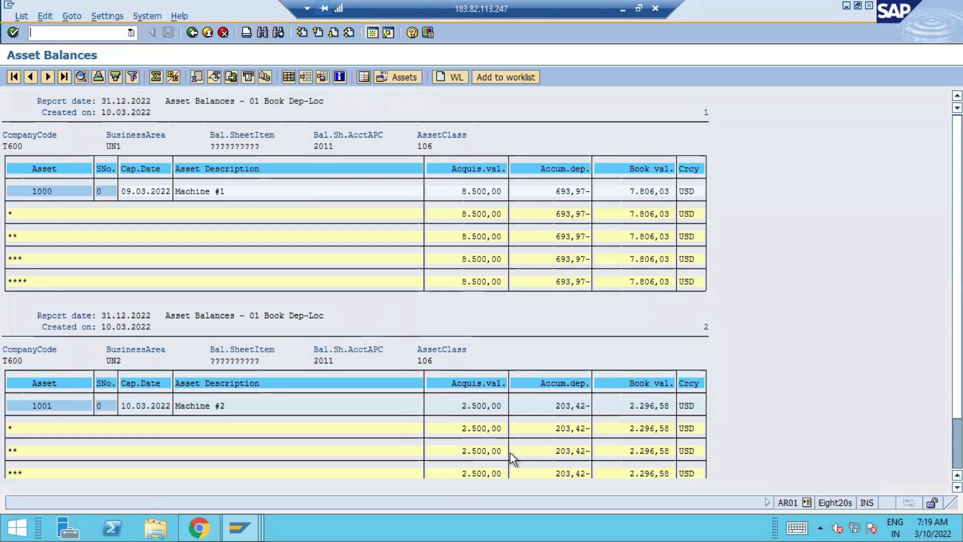
pyautogui.scroll(-2, 510, 453)
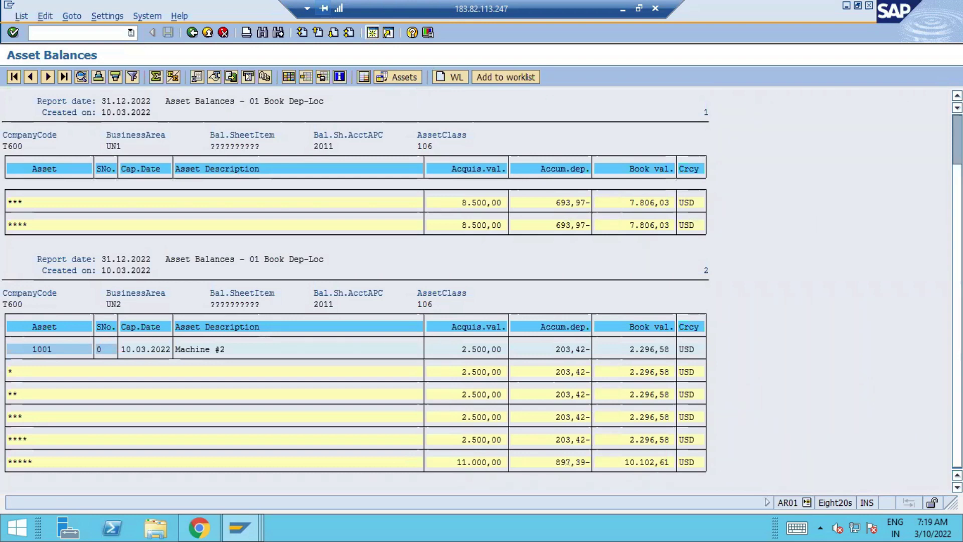
# - Bring the account 2011 line item list back in front of the Asset Balances report
pyautogui.scroll(1, 470, 417)
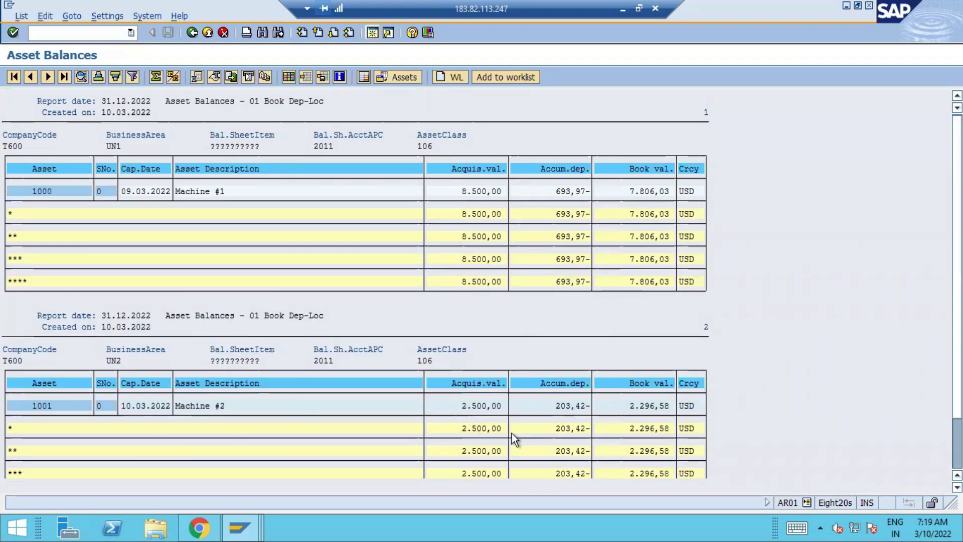
pyautogui.moveTo(244, 529)
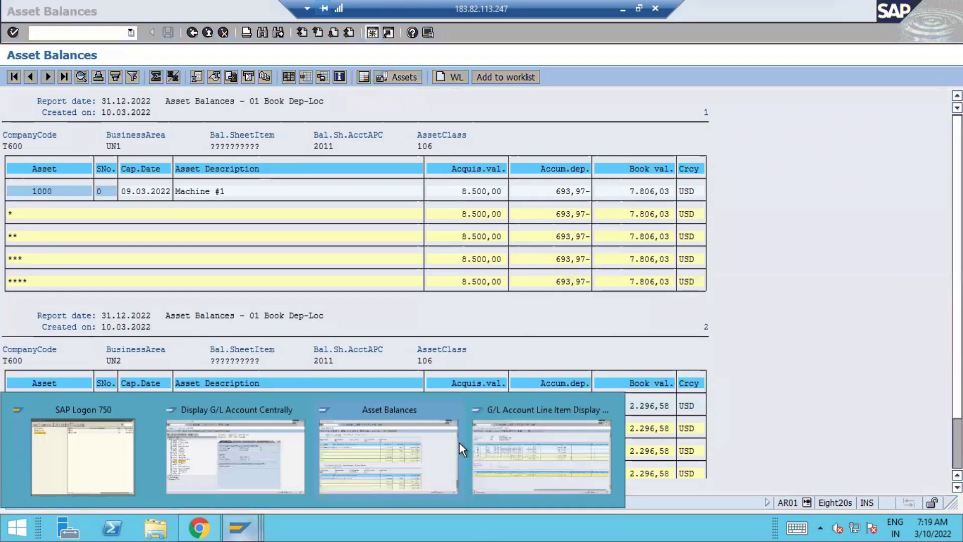
pyautogui.click(542, 454)
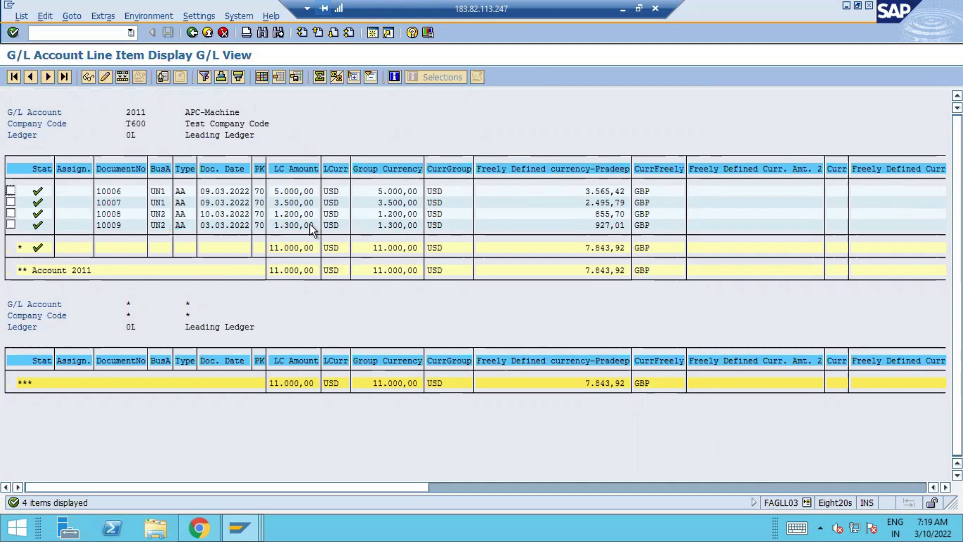
# - Open transaction FB03 (Display Document) in a new session
pyautogui.click(373, 36)
pyautogui.write('fvb03')
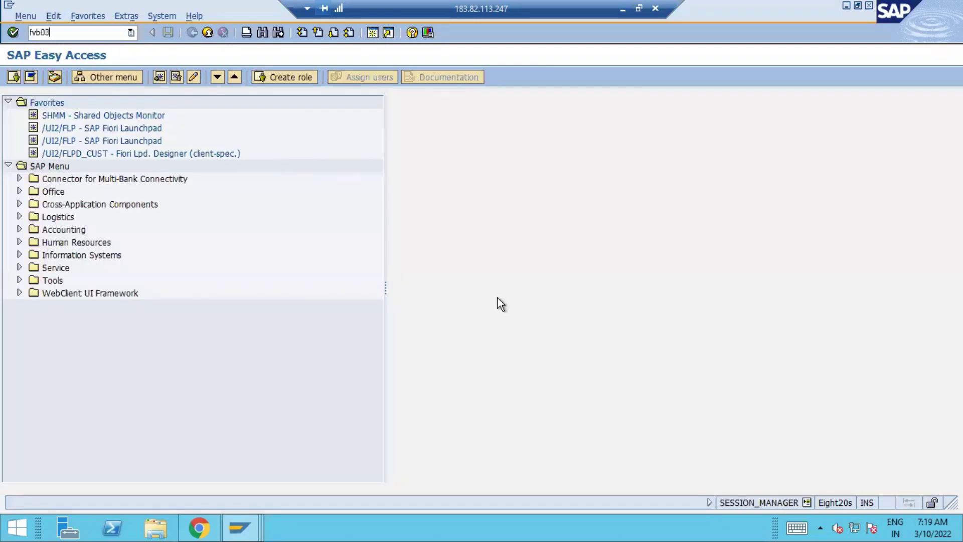
pyautogui.press('Return')
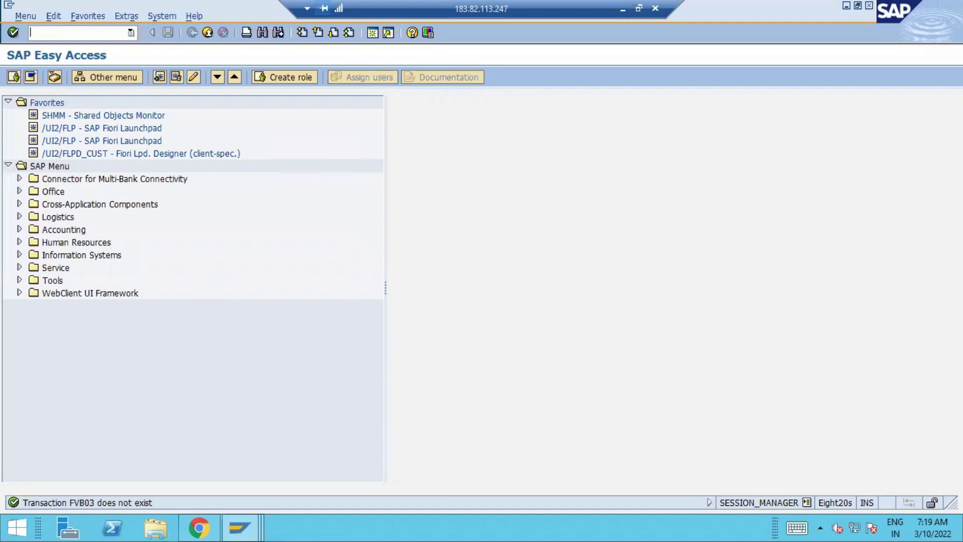
pyautogui.write('fb03')
pyautogui.press('Return')
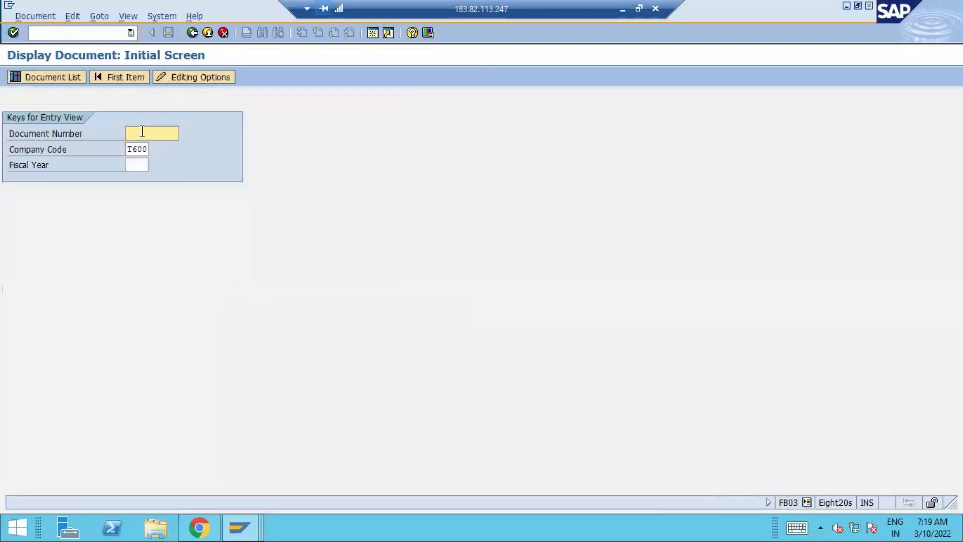
# - Display document 10009 with its asset accounting view, then return to the Asset Accounting Overview
pyautogui.hotkey('alt', 'Tab')
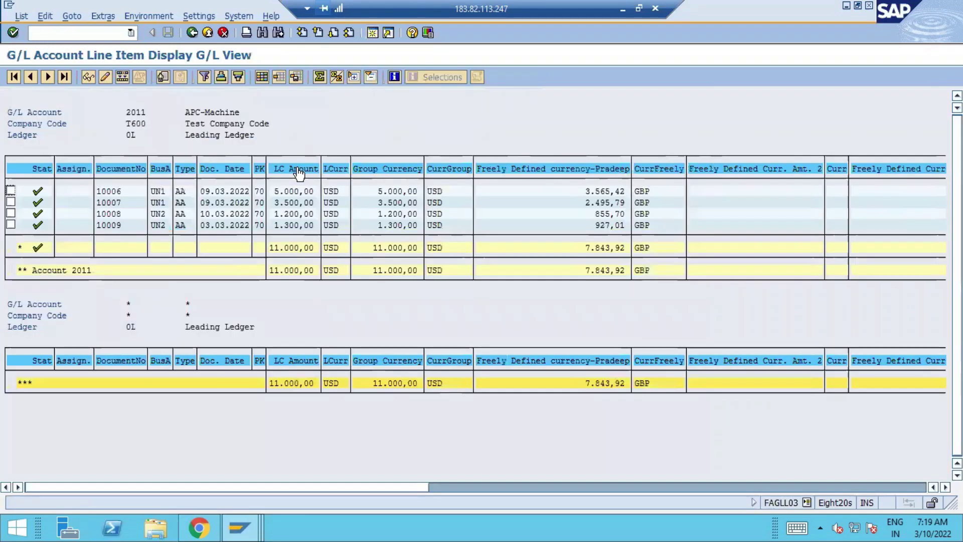
pyautogui.hotkey('alt', 'Tab')
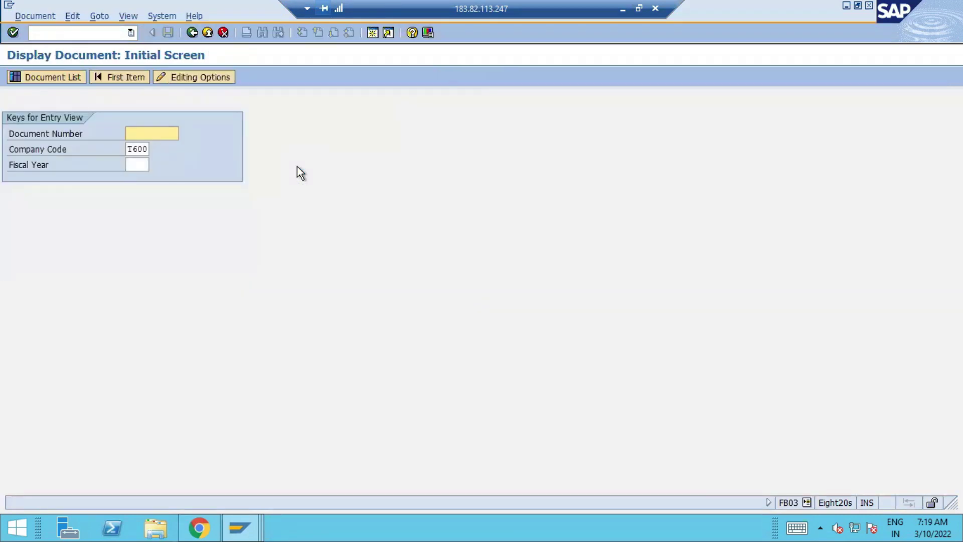
pyautogui.write('10009')
pyautogui.press('Return')
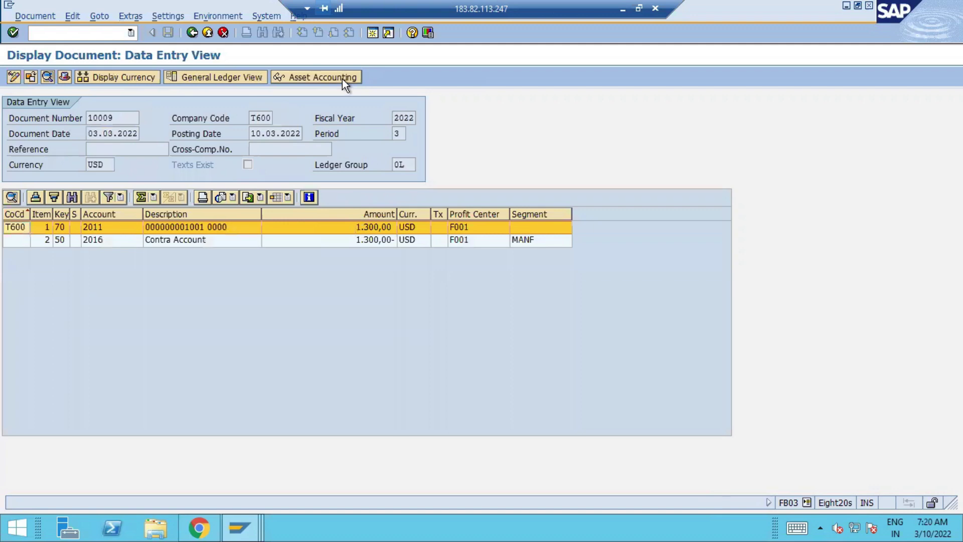
pyautogui.click(342, 79)
pyautogui.click(212, 528)
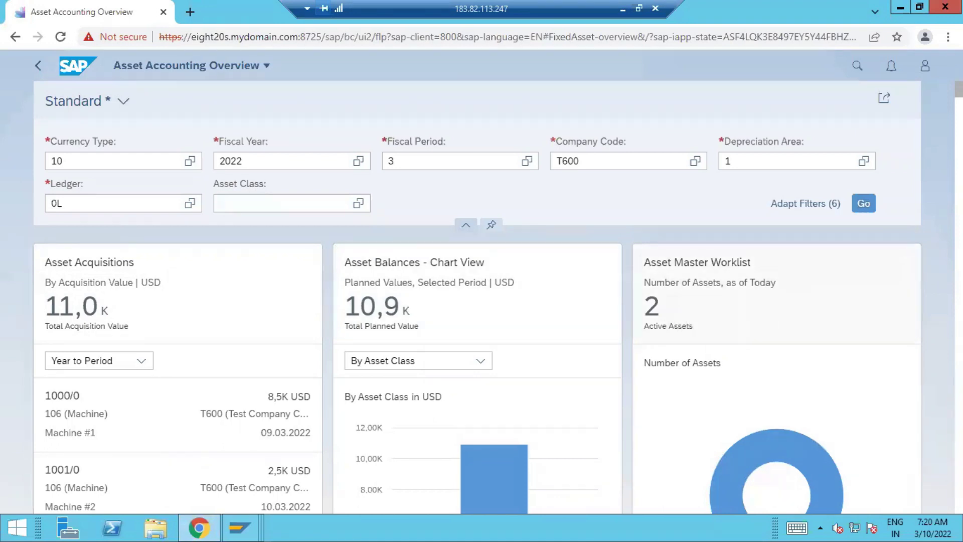
pyautogui.scroll(-6, 476, 321)
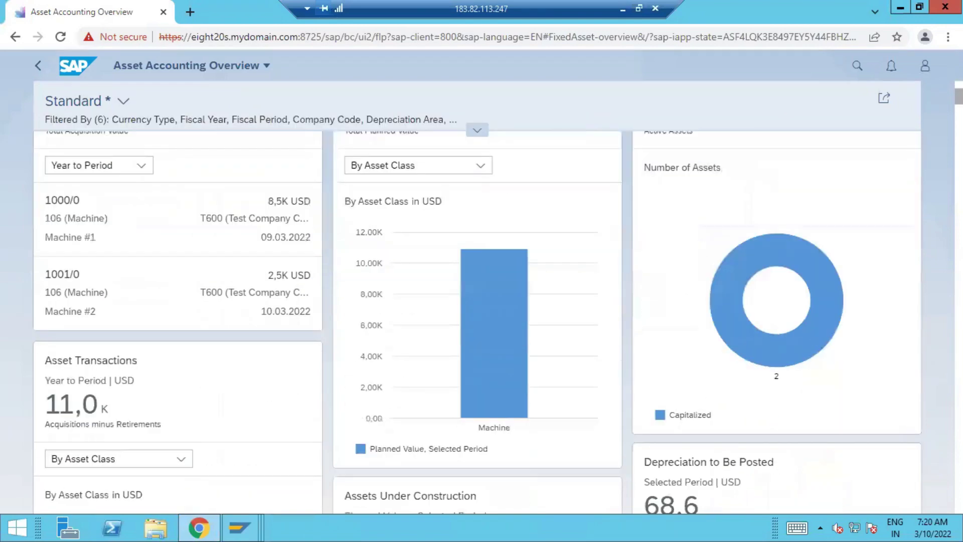
pyautogui.scroll(-1, 477, 321)
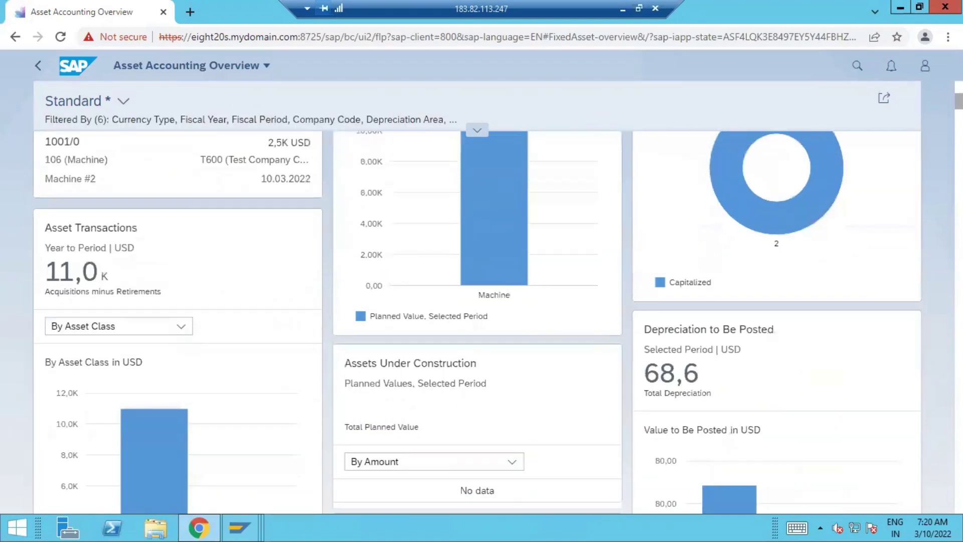
pyautogui.scroll(-5, 806, 286)
pyautogui.scroll(4, 806, 287)
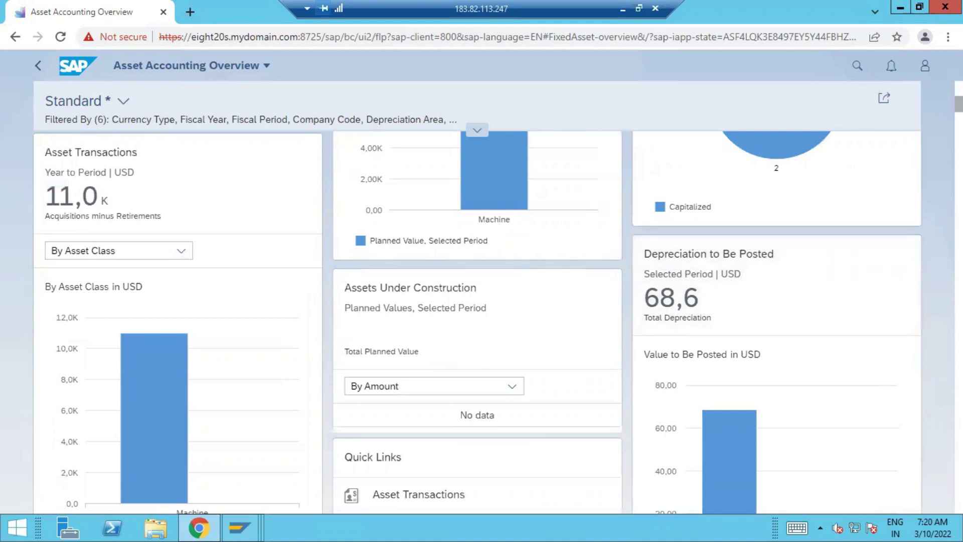
pyautogui.scroll(10, 726, 311)
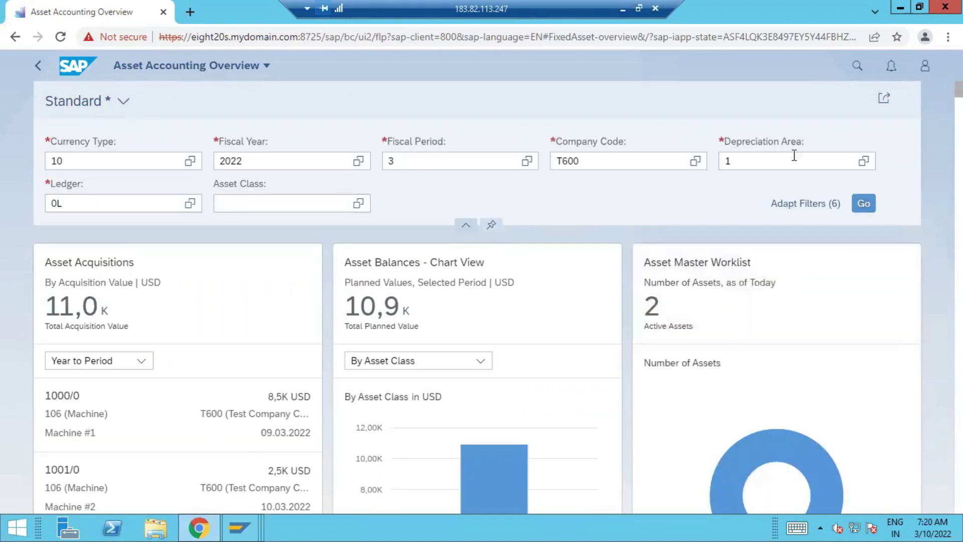
# - Change the overview's Depreciation Area filter from 1 to 15 and review the resulting cards
pyautogui.doubleClick(767, 161)
pyautogui.press('BackSpace')
pyautogui.write('15')
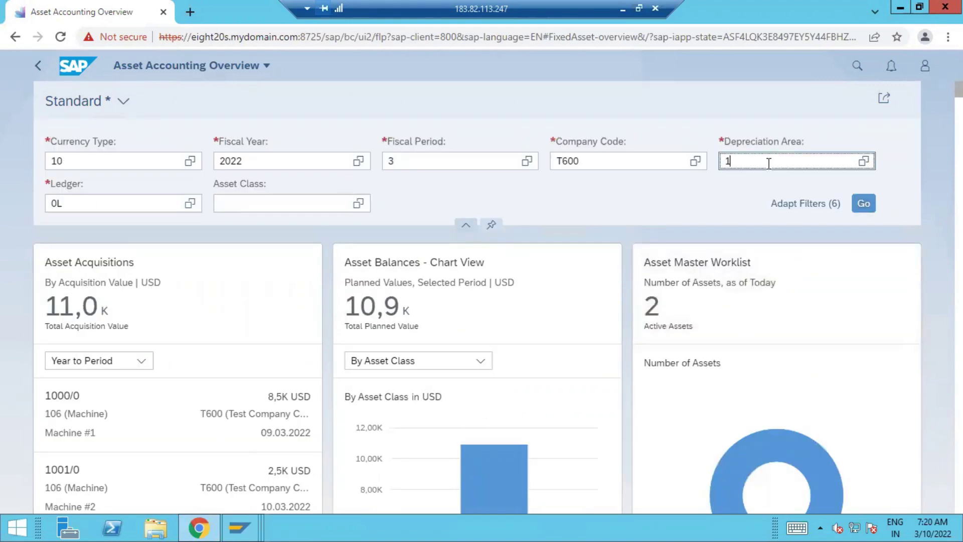
pyautogui.press('Return')
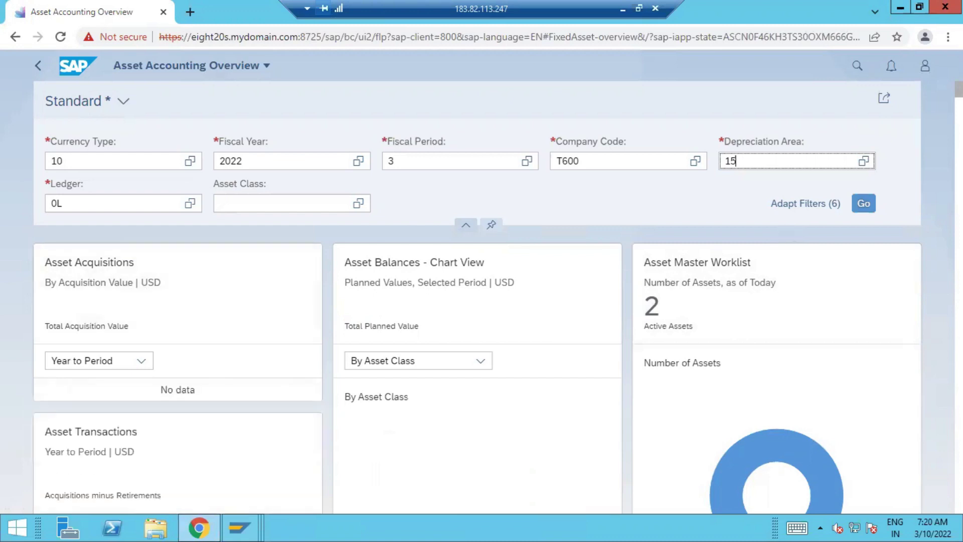
pyautogui.scroll(-5, 477, 301)
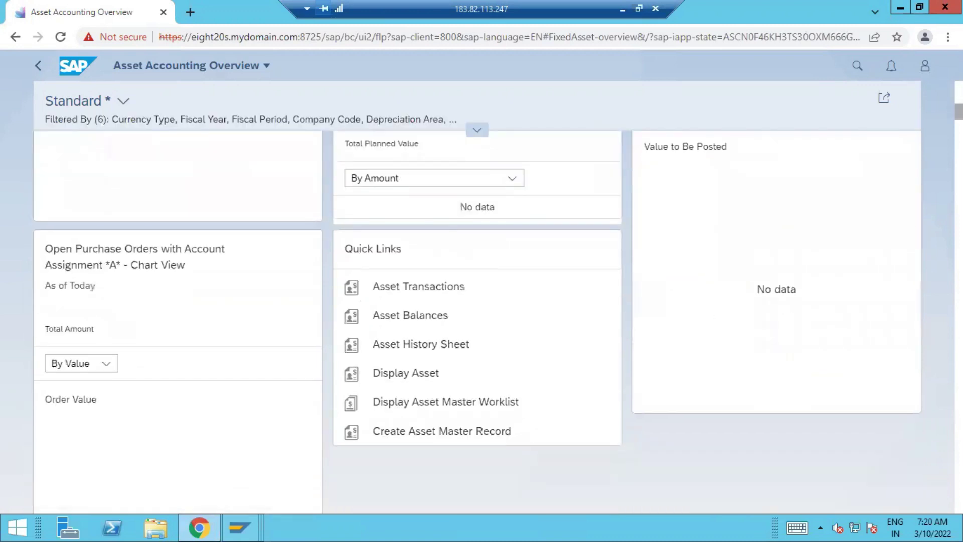
pyautogui.scroll(2, 476, 301)
pyautogui.scroll(2, 476, 301)
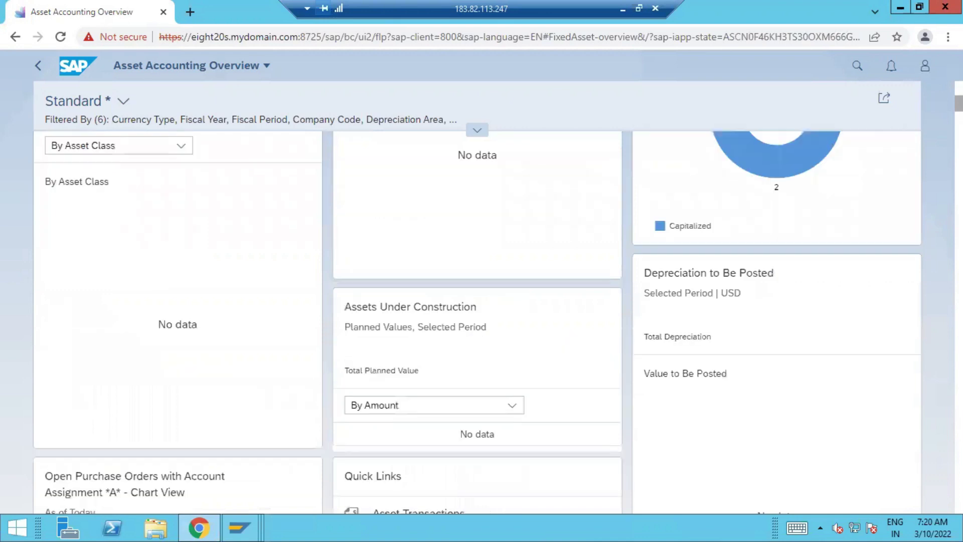
pyautogui.scroll(-5, 476, 301)
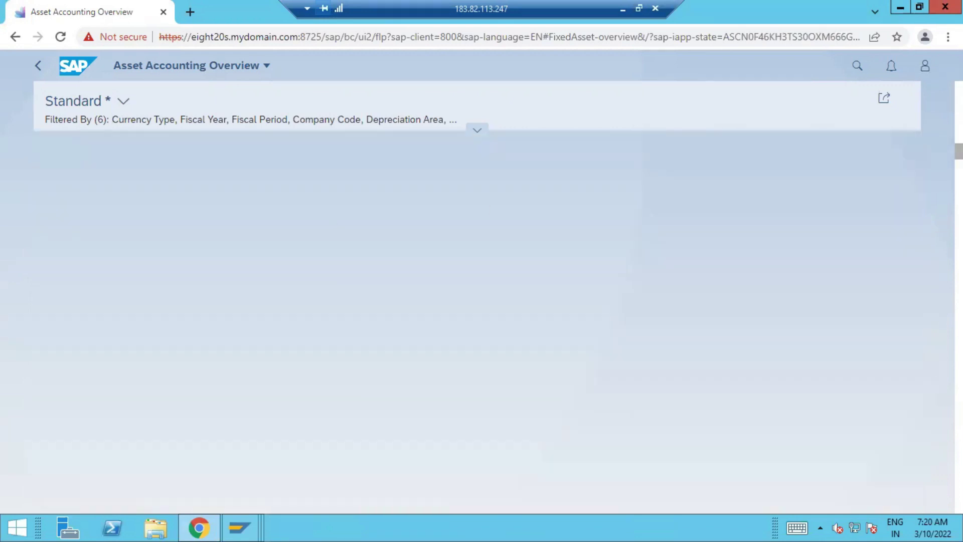
pyautogui.scroll(2, 793, 280)
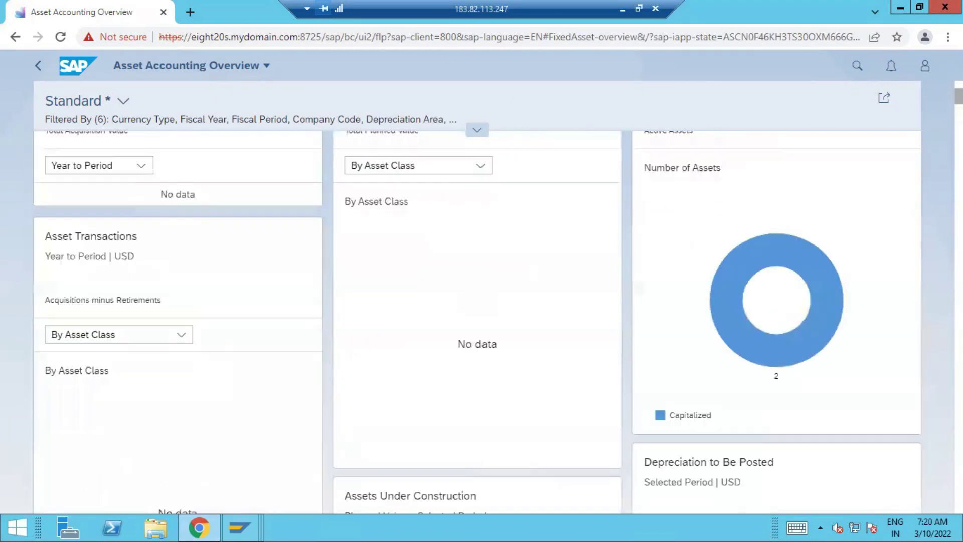
pyautogui.scroll(3, 794, 280)
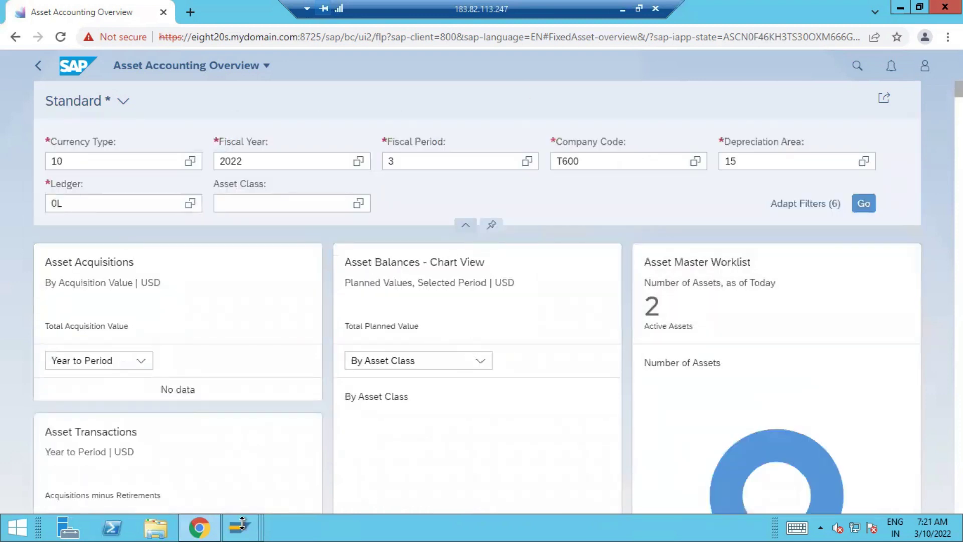
# - Bring document 10009's Data Entry View back up in SAP GUI, showing the 1.300,00 USD items
pyautogui.moveTo(241, 525)
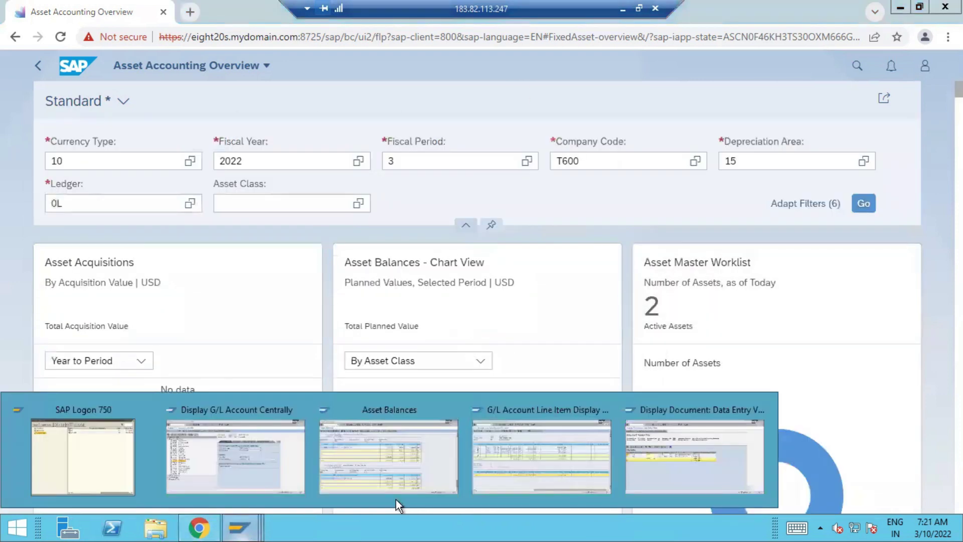
pyautogui.click(669, 466)
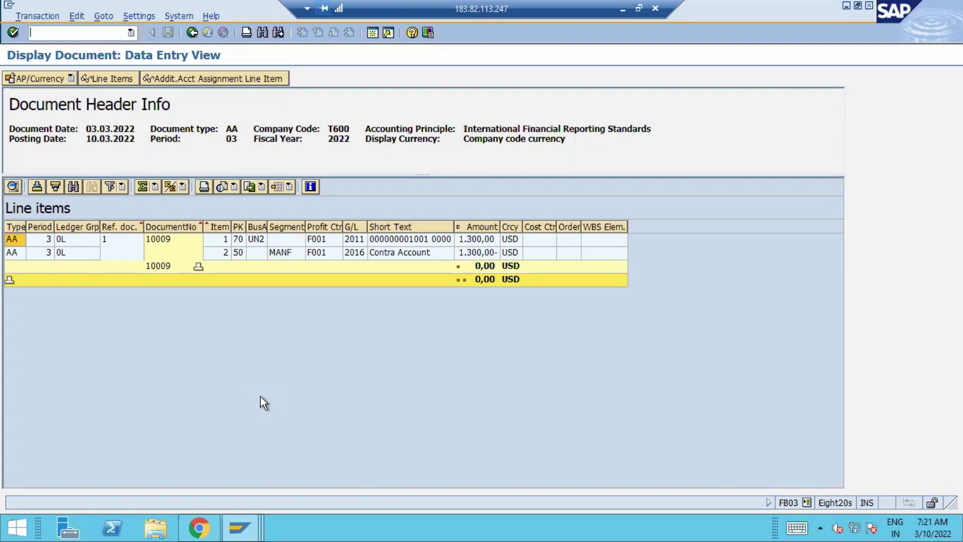
pyautogui.click(199, 527)
pyautogui.scroll(-5, 548, 252)
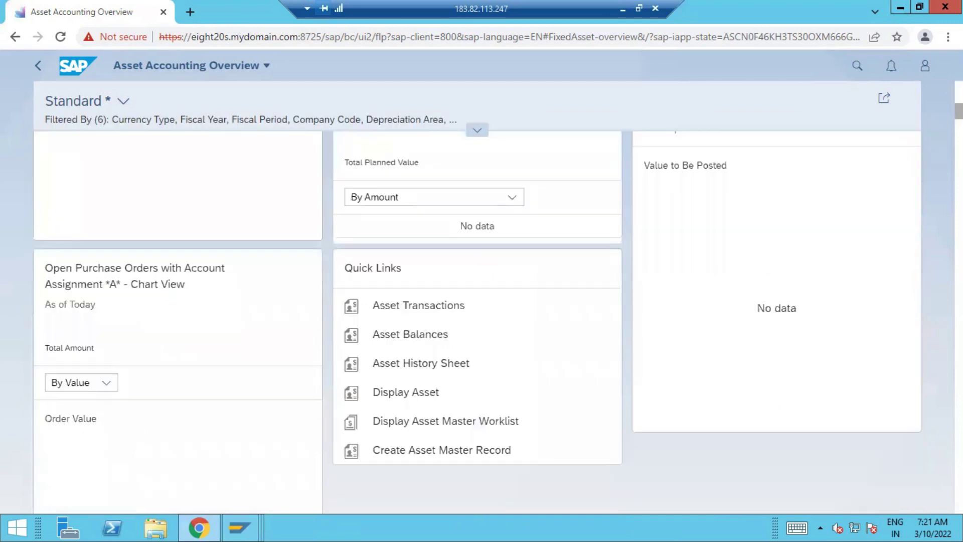
pyautogui.scroll(5, 549, 253)
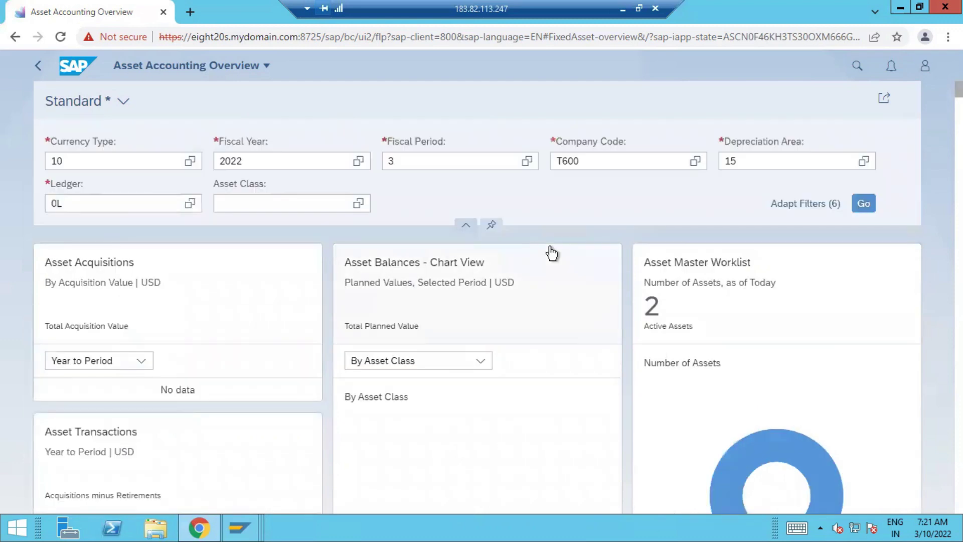
pyautogui.moveTo(235, 525)
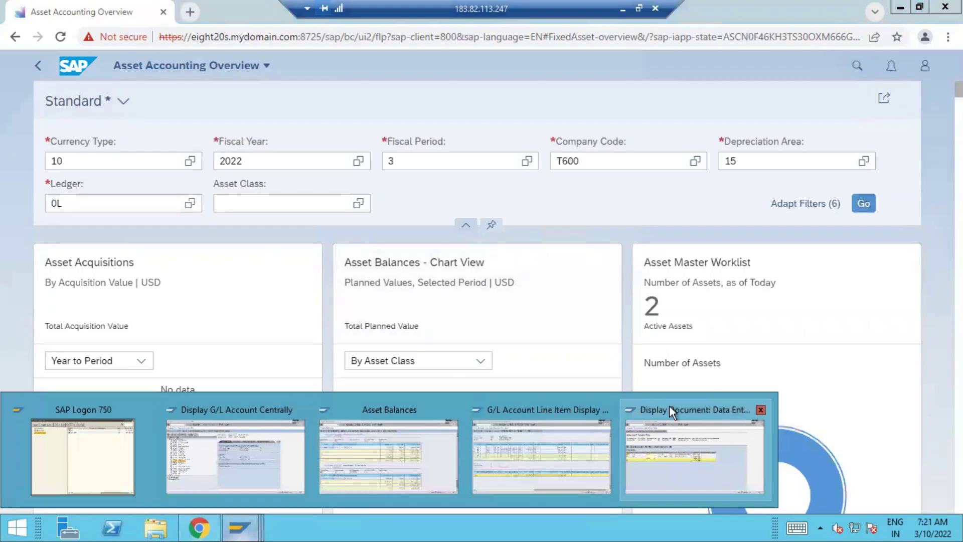
pyautogui.click(670, 407)
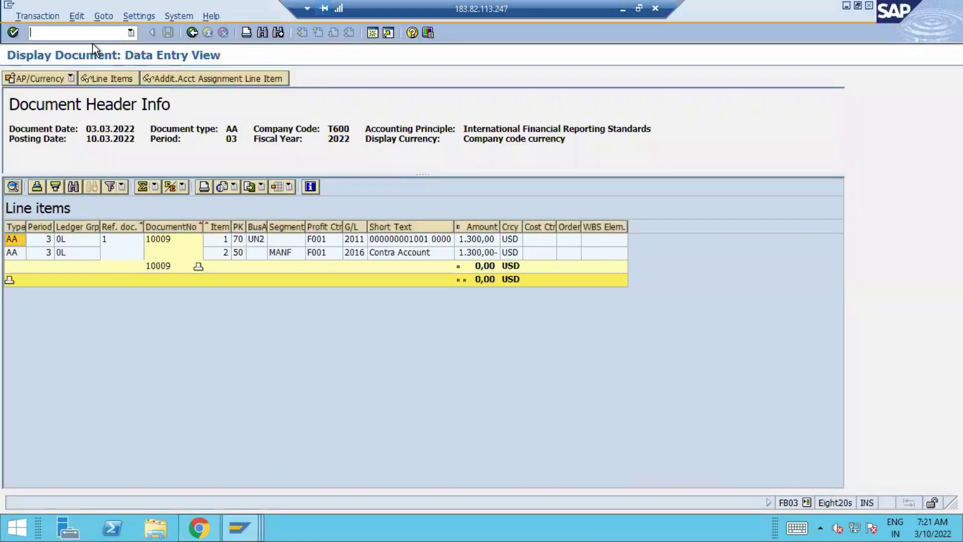
# - Open Machine #2 in the Asset Explorer via /naw01n and view area 15's 305,14 planned depreciation
pyautogui.write('/naw01n')
pyautogui.press('Return')
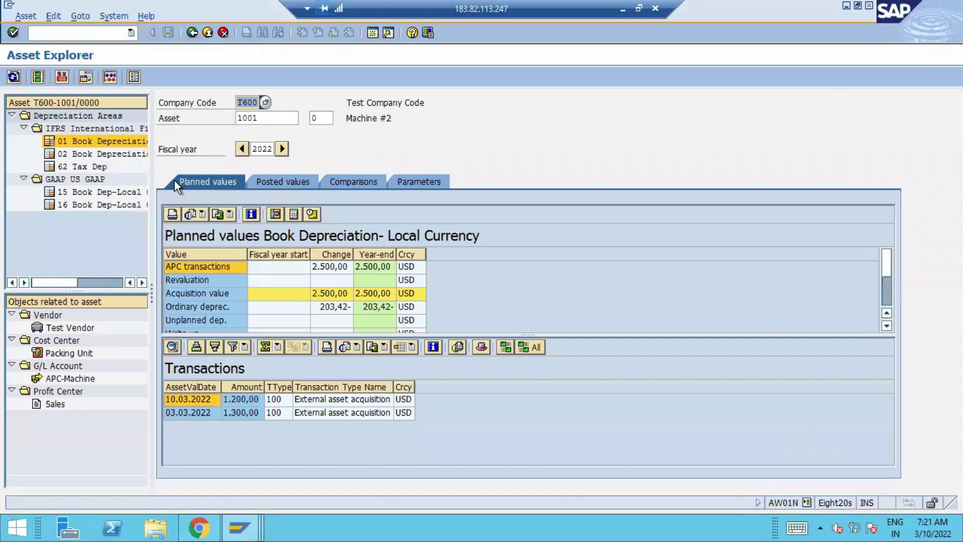
pyautogui.click(86, 154)
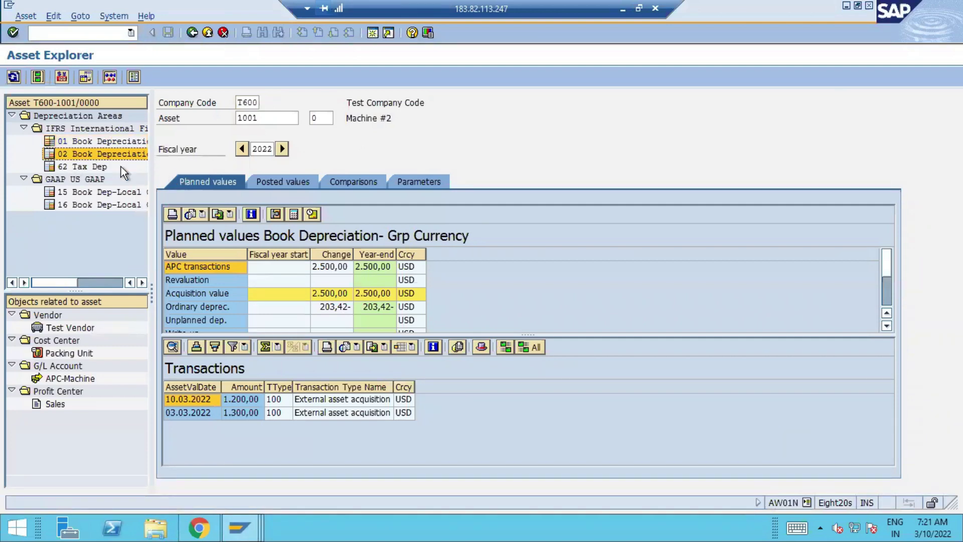
pyautogui.click(111, 192)
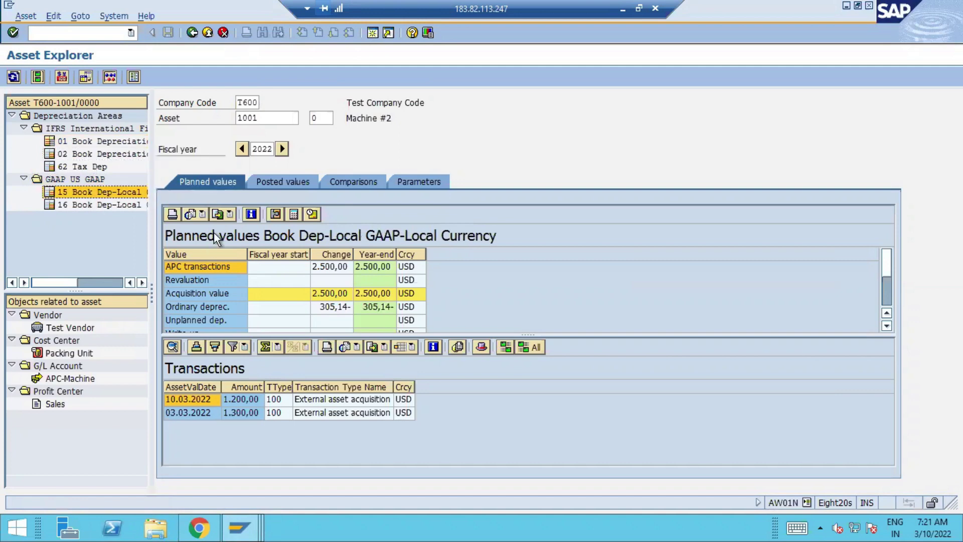
# - Change the overview's ledger filter from 0L to N1 and reload, showing 102,9 USD to be posted
pyautogui.hotkey('alt', 'Tab')
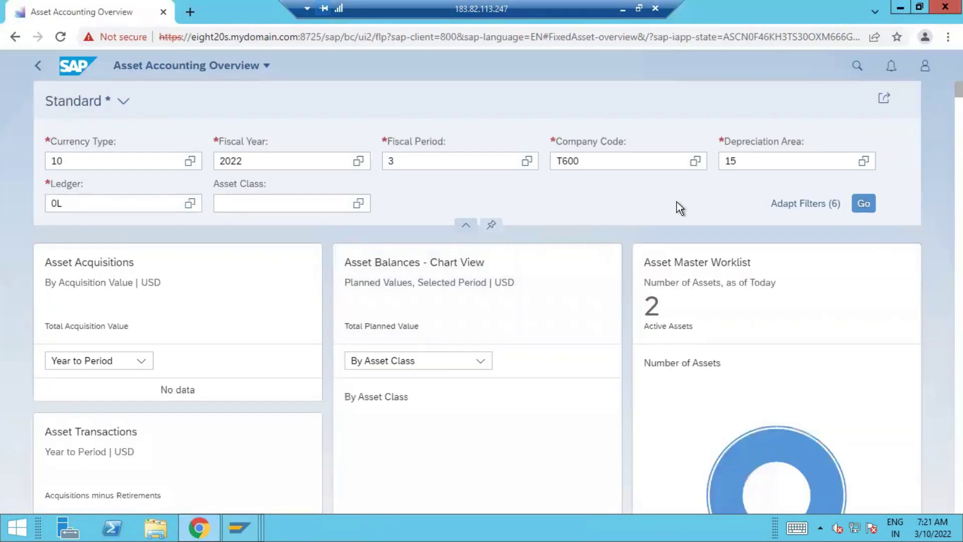
pyautogui.click(80, 206)
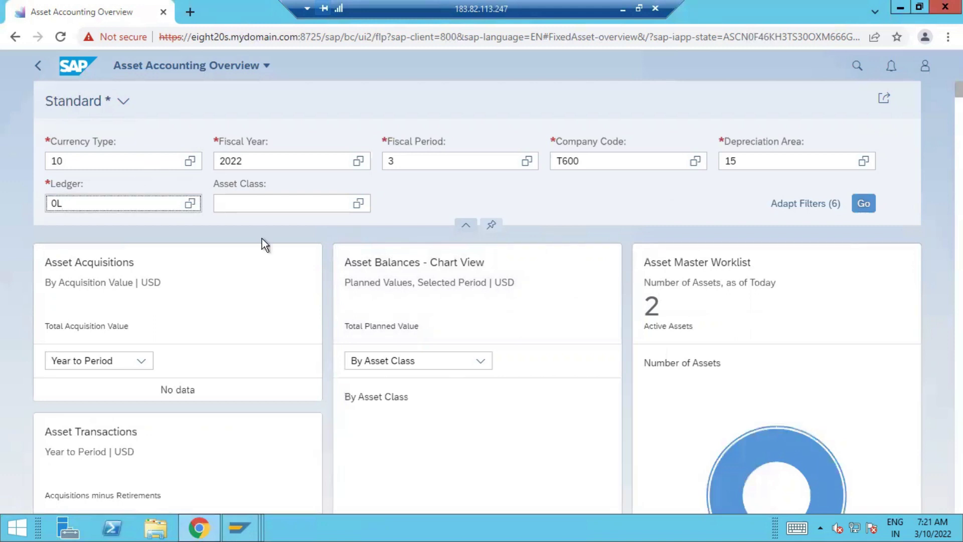
pyautogui.press('BackSpace')
pyautogui.press('BackSpace')
pyautogui.write('n1')
pyautogui.press('Return')
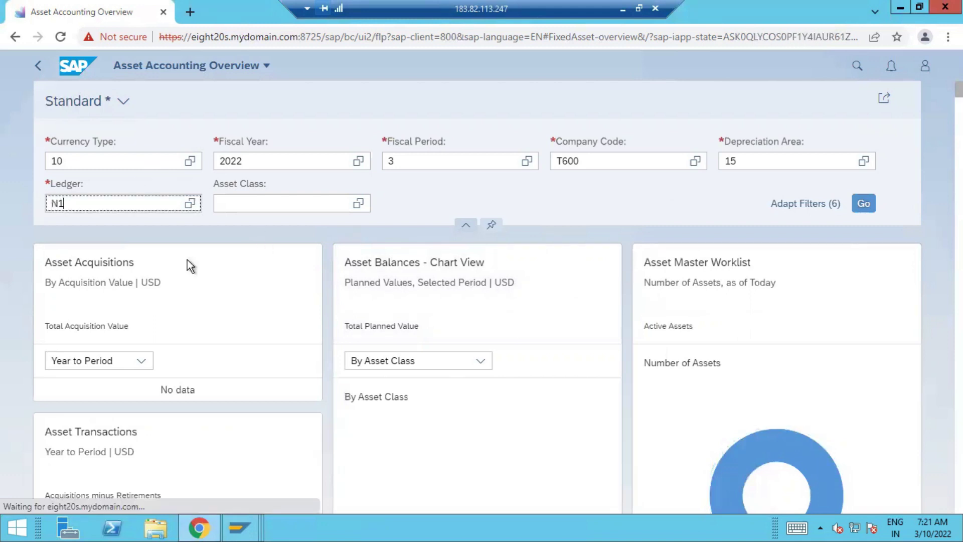
pyautogui.click(859, 206)
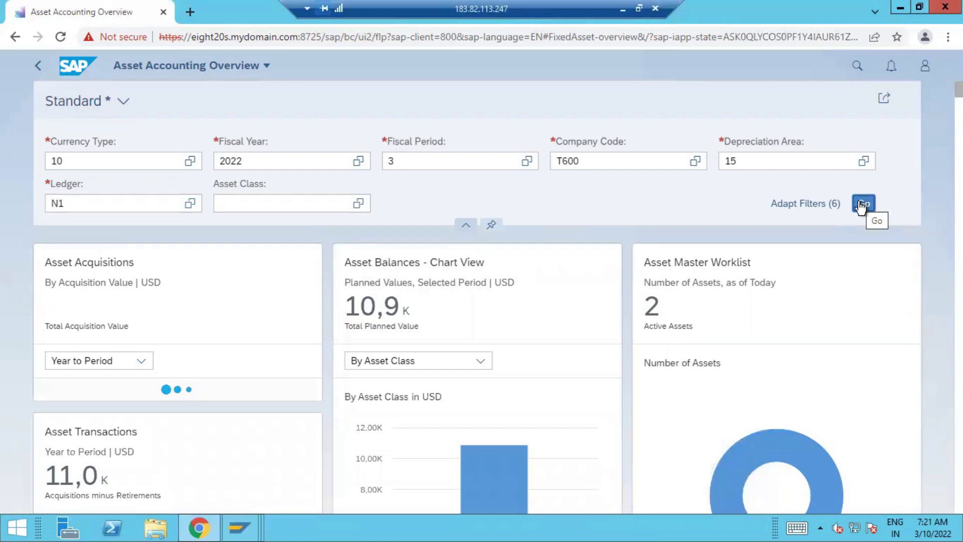
pyautogui.scroll(-5, 752, 431)
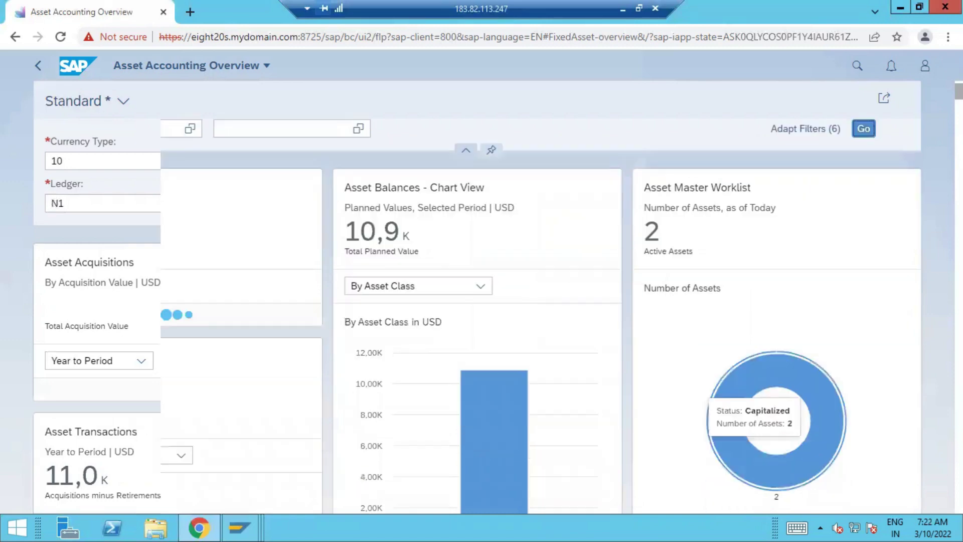
pyautogui.scroll(4, 752, 432)
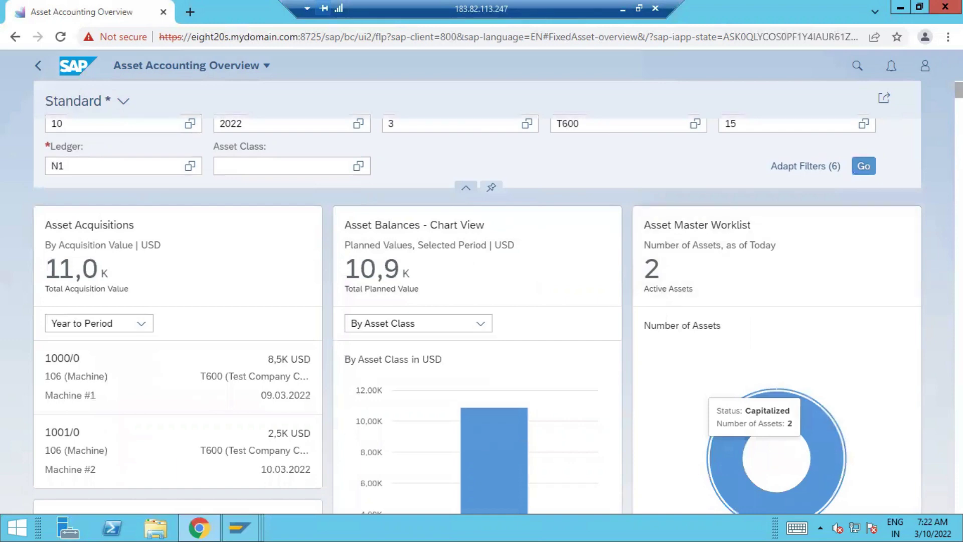
pyautogui.scroll(-7, 639, 176)
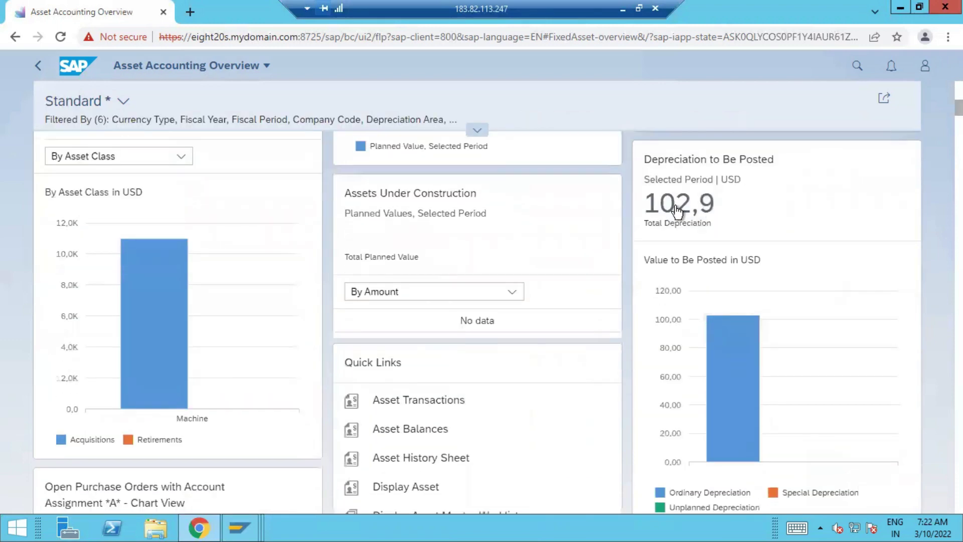